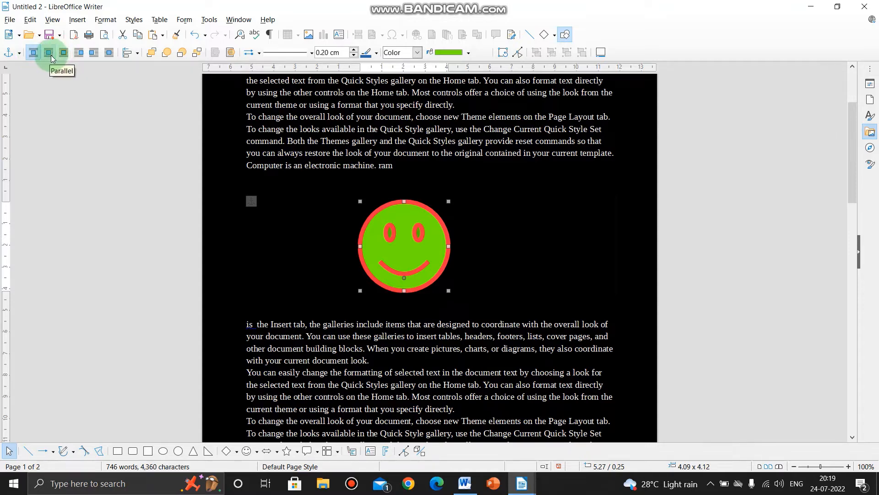
Wrap text around the smiley with Parallel, move it into the text below, and switch the wrap to Optimal
{"action": "left_click", "coordinate": [50, 56]}
{"action": "left_click_drag", "start_coordinate": [375, 266], "coordinate": [414, 299]}
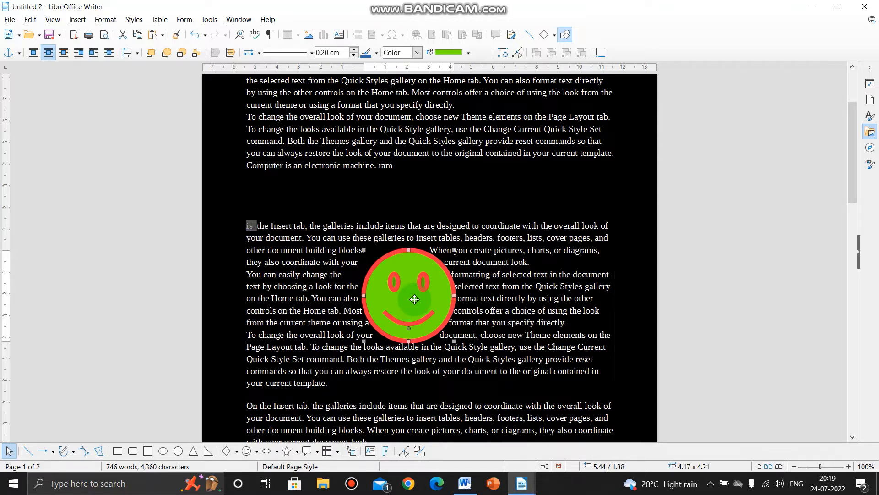
{"action": "left_click", "coordinate": [66, 55]}
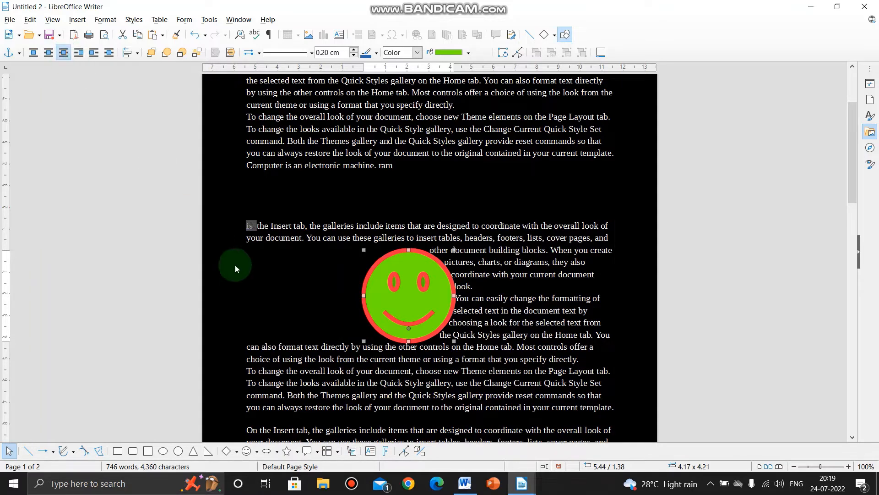
{"action": "left_click_drag", "start_coordinate": [390, 303], "coordinate": [389, 307]}
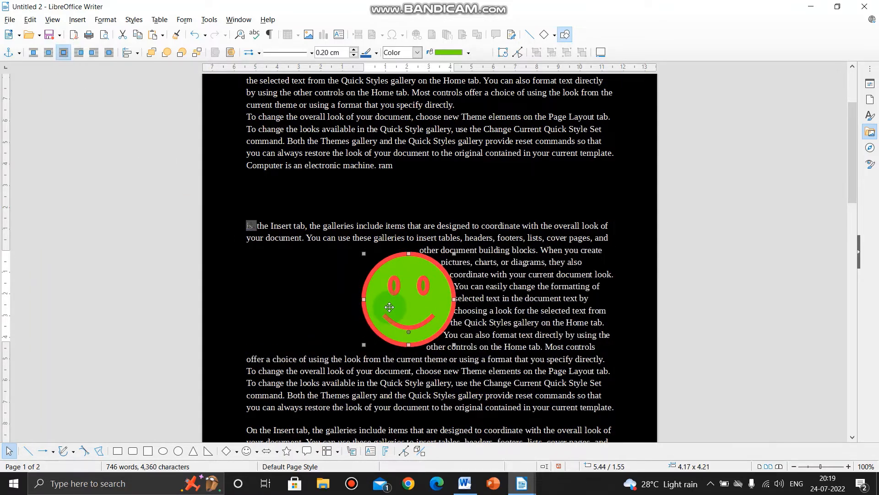
Enlarge the smiley to about 4.72 × 4.71 cm and reposition it sideways within the wrapped text
{"action": "left_click_drag", "start_coordinate": [363, 344], "coordinate": [351, 355]}
{"action": "left_click_drag", "start_coordinate": [402, 310], "coordinate": [378, 312]}
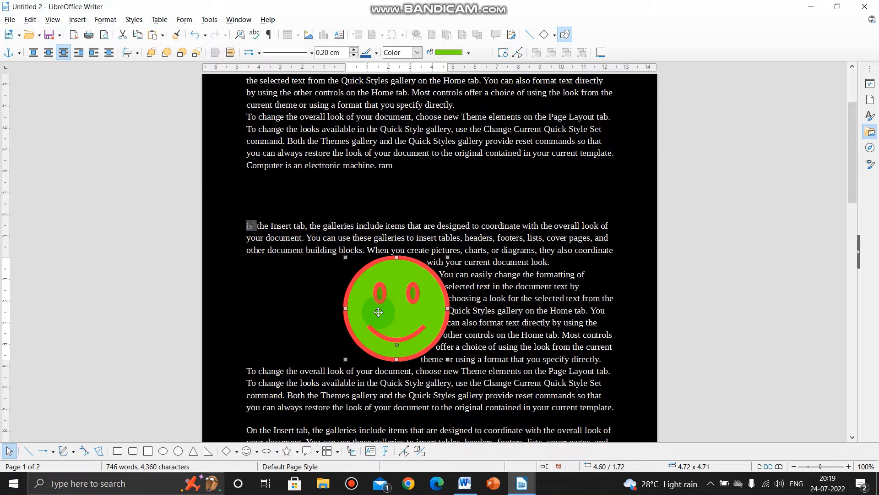
{"action": "left_click_drag", "start_coordinate": [378, 311], "coordinate": [442, 318]}
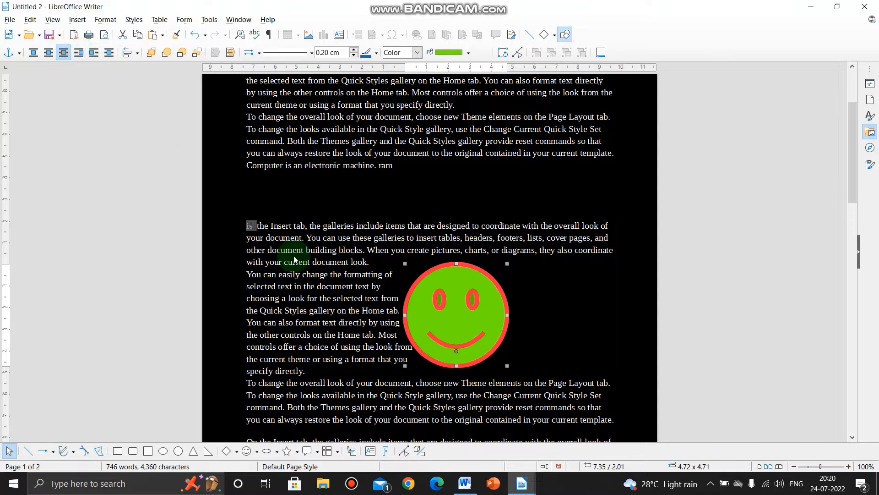
{"action": "left_click_drag", "start_coordinate": [429, 310], "coordinate": [351, 307]}
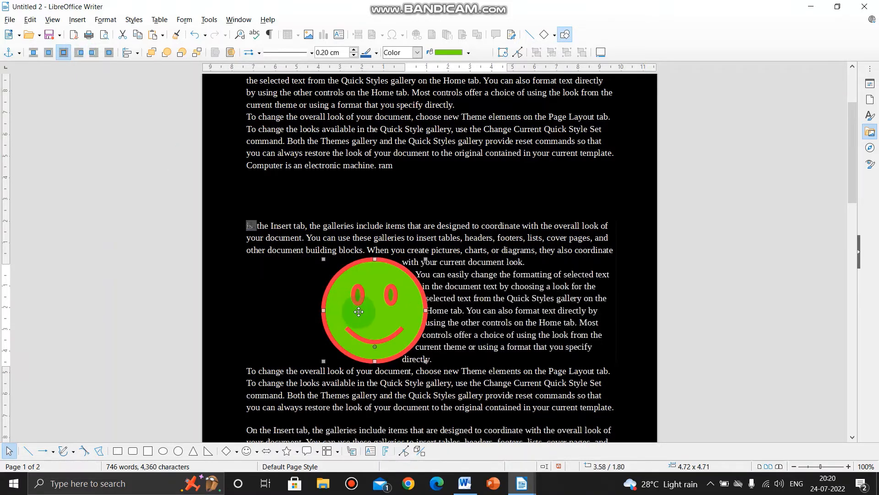
Try the Before, After and Through text wraps on the smiley in turn, and move it over the text
{"action": "left_click", "coordinate": [79, 53]}
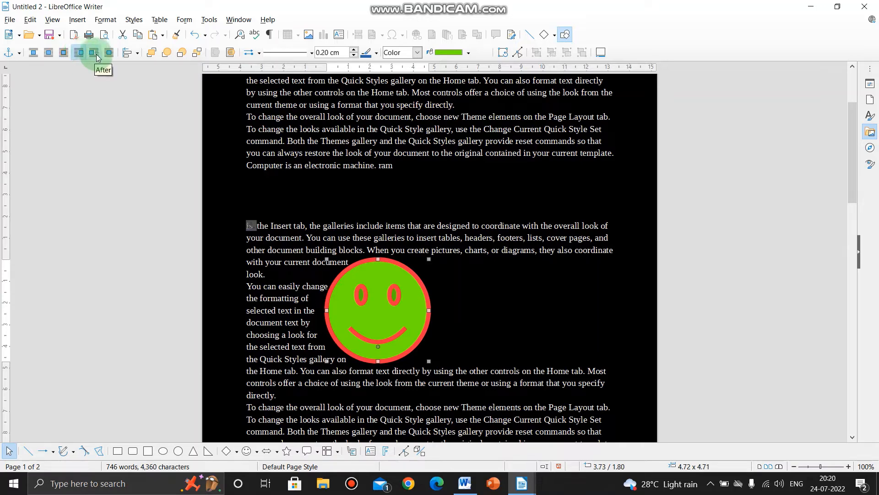
{"action": "left_click", "coordinate": [95, 54]}
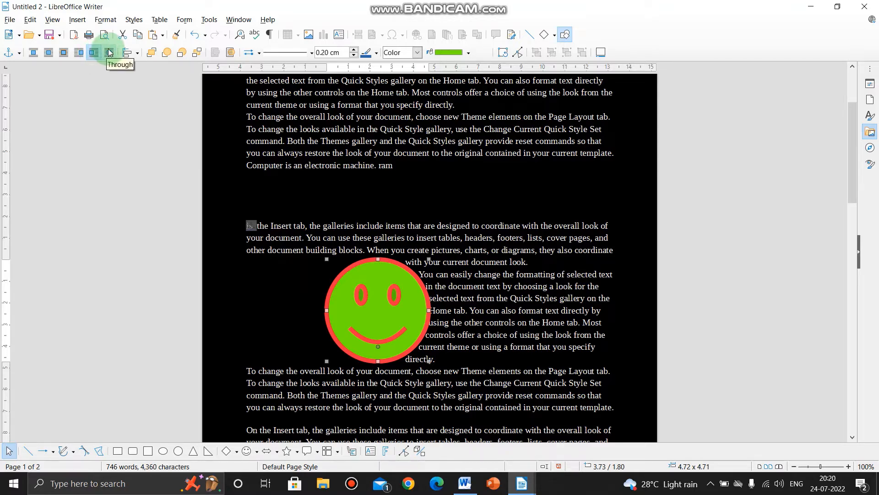
{"action": "left_click", "coordinate": [109, 54]}
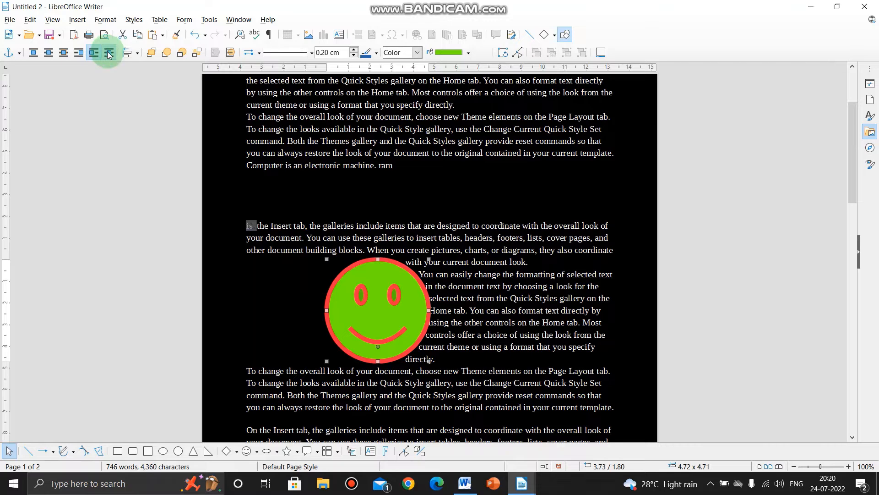
{"action": "left_click_drag", "start_coordinate": [405, 309], "coordinate": [424, 299]}
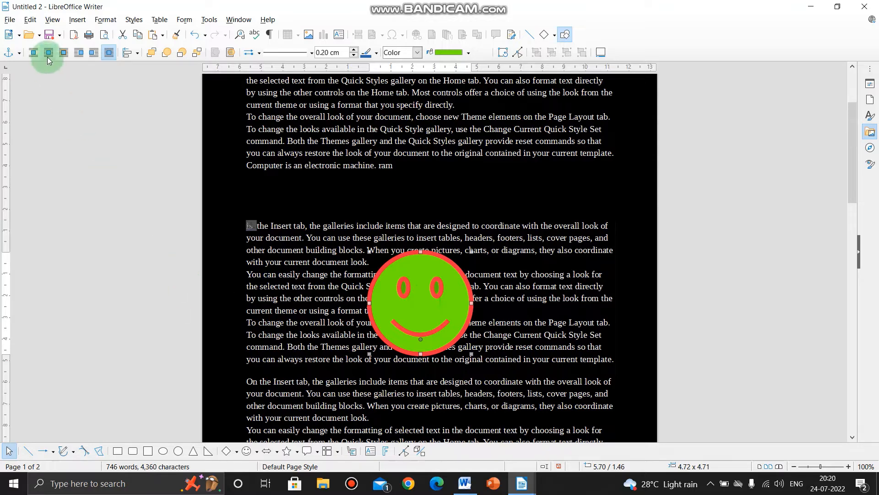
Examine the wrap, spacing and overlap options for the smiley in the Wrap dialog, and leave without changes
{"action": "left_click", "coordinate": [423, 299]}
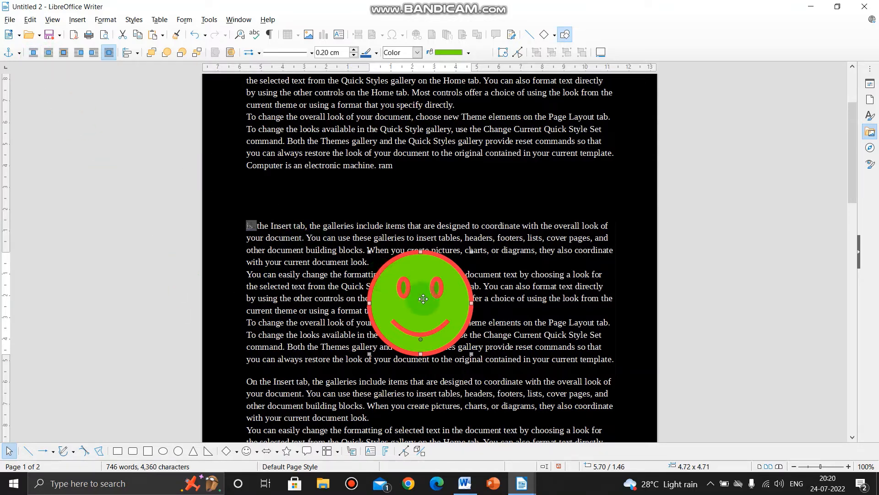
{"action": "right_click", "coordinate": [423, 298]}
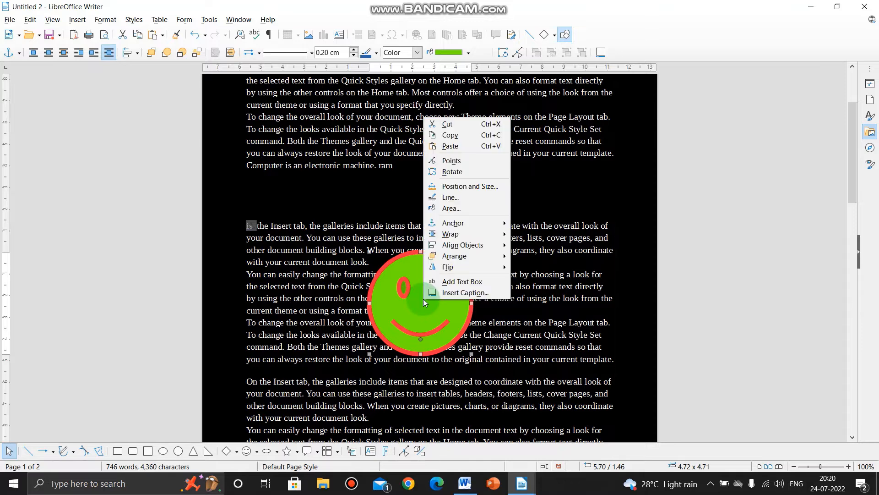
{"action": "mouse_move", "coordinate": [449, 236]}
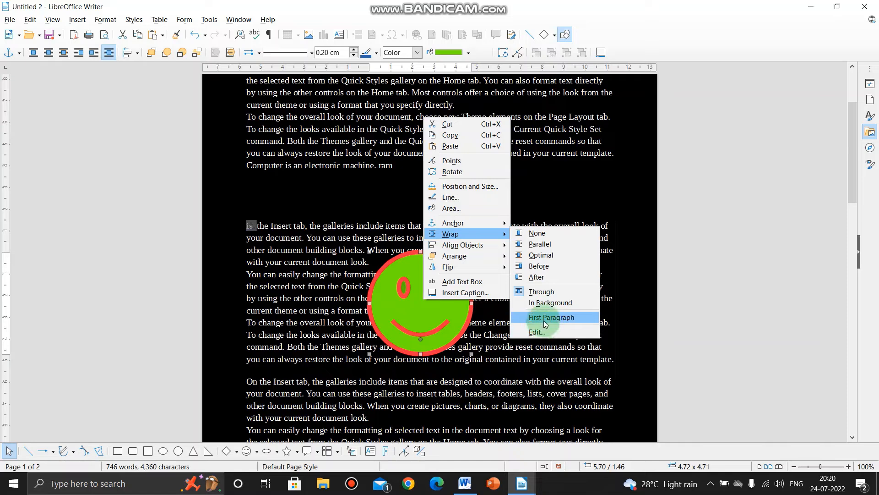
{"action": "left_click", "coordinate": [541, 332]}
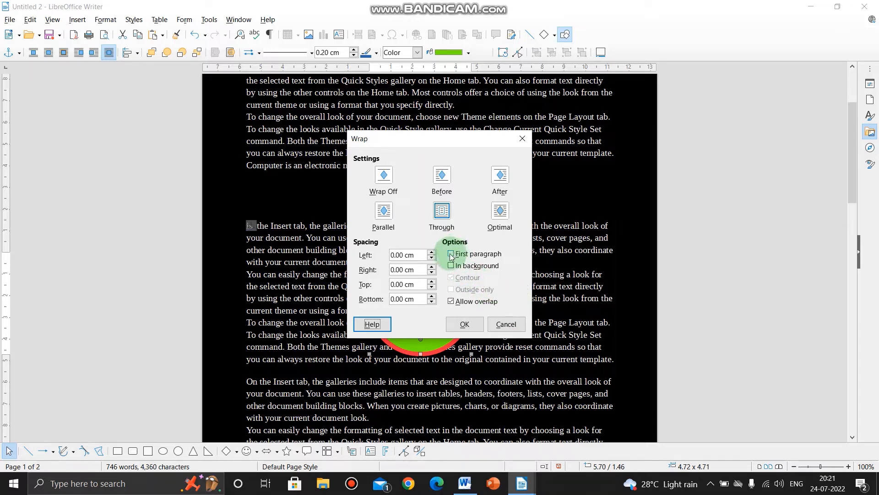
{"action": "left_click", "coordinate": [495, 324]}
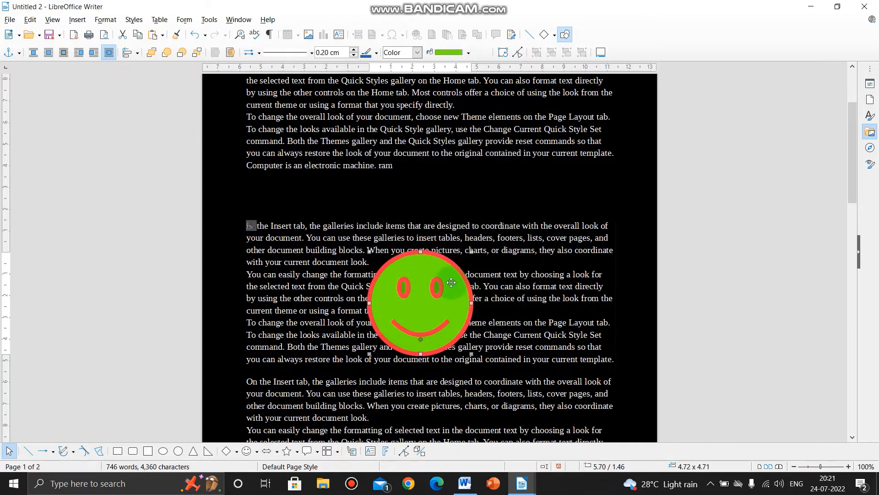
Set the smiley's text wrap to Optimal and move it slightly lower in the text
{"action": "right_click", "coordinate": [447, 285]}
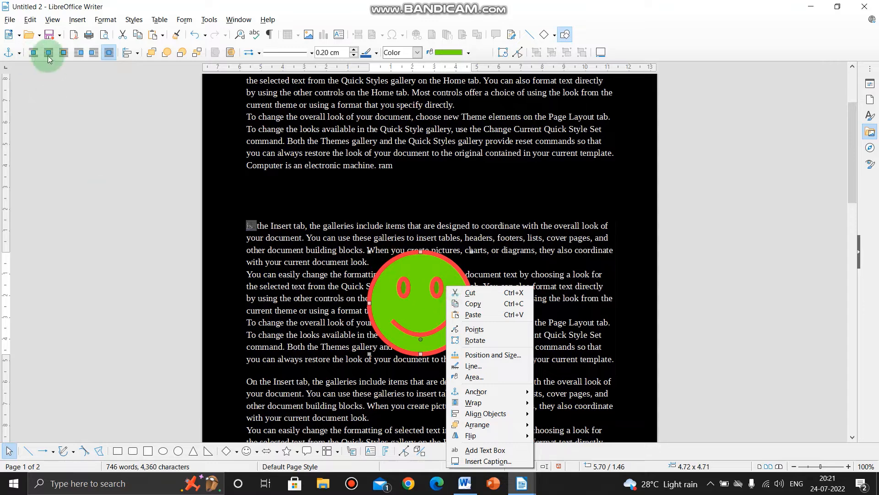
{"action": "left_click", "coordinate": [66, 53]}
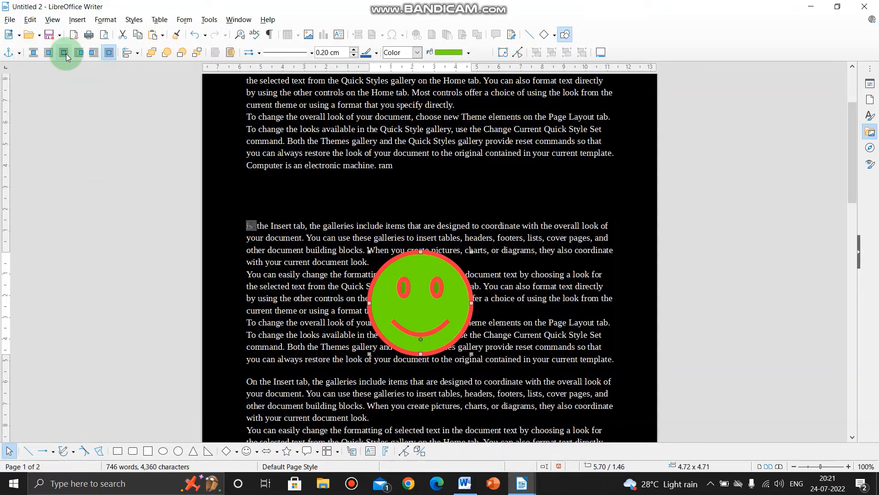
{"action": "left_click", "coordinate": [64, 53]}
{"action": "left_click_drag", "start_coordinate": [397, 284], "coordinate": [411, 312]}
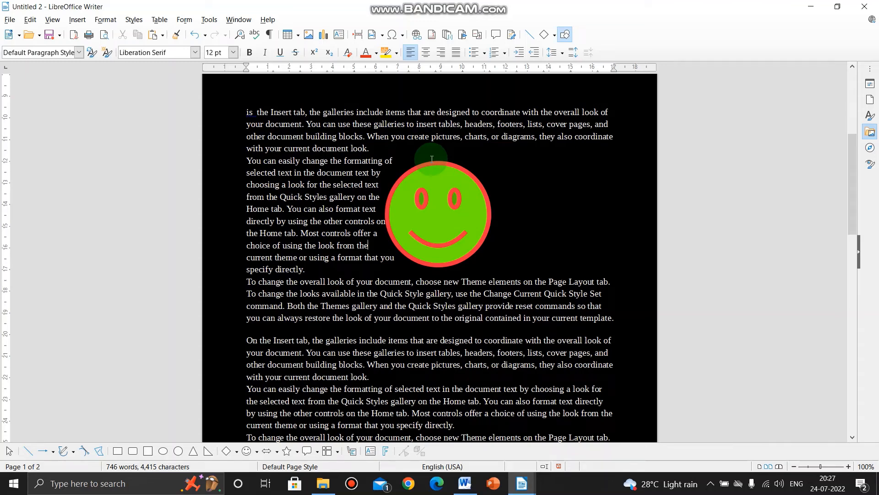
Set the smiley's text wrap to None and move it down below the line ending in "Page Layout tab."
{"action": "left_click", "coordinate": [465, 204]}
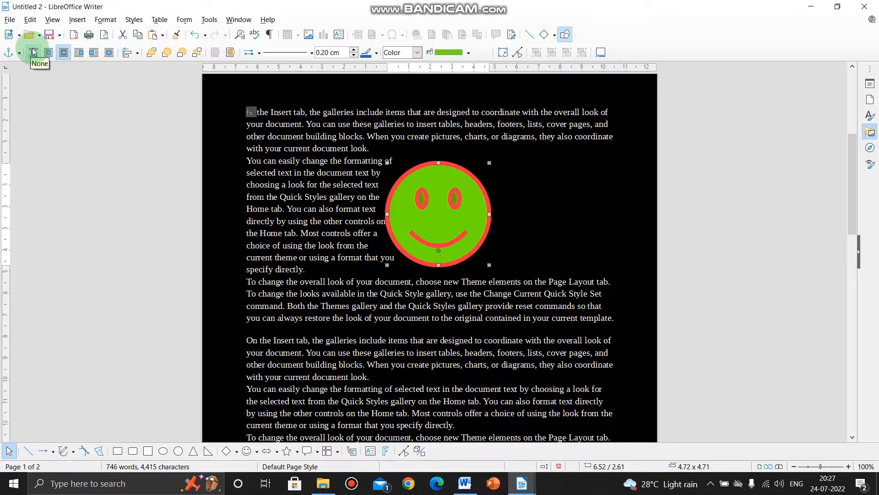
{"action": "left_click", "coordinate": [33, 51]}
{"action": "left_click_drag", "start_coordinate": [406, 224], "coordinate": [430, 274]}
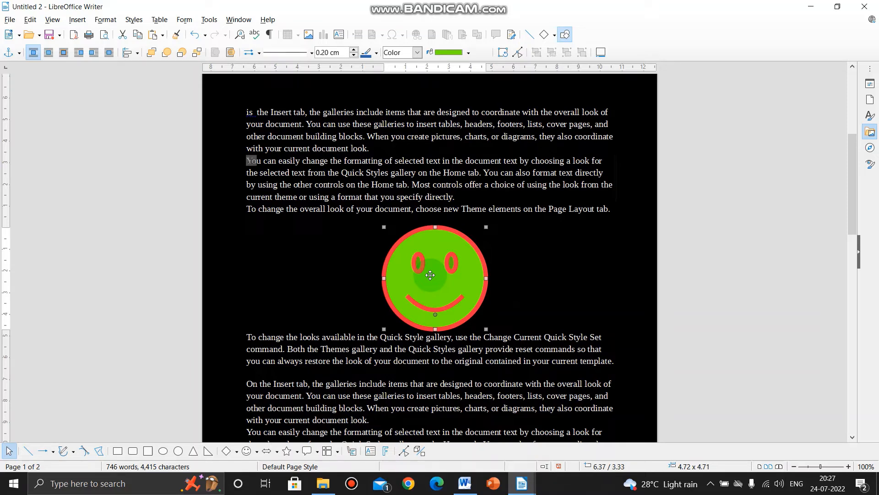
{"action": "left_click_drag", "start_coordinate": [439, 275], "coordinate": [429, 274]}
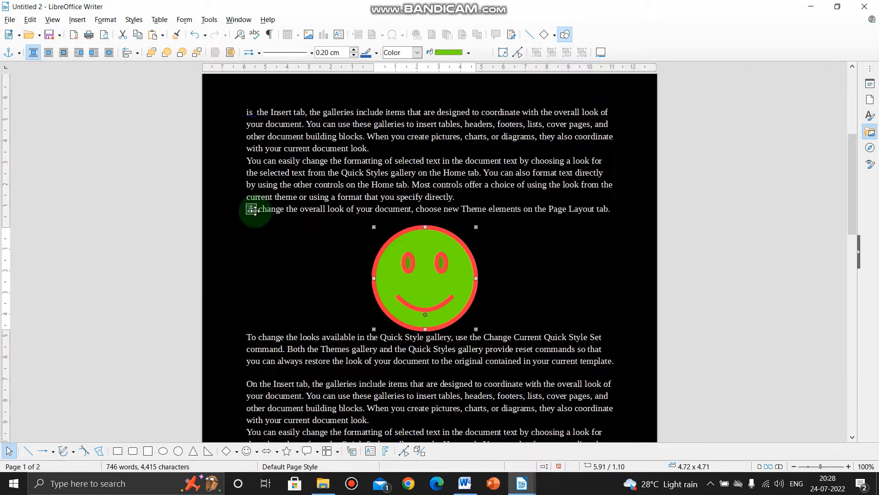
Anchor the smiley to the paragraph and move it up into the "You can easily change the formatting" paragraph
{"action": "left_click", "coordinate": [19, 53]}
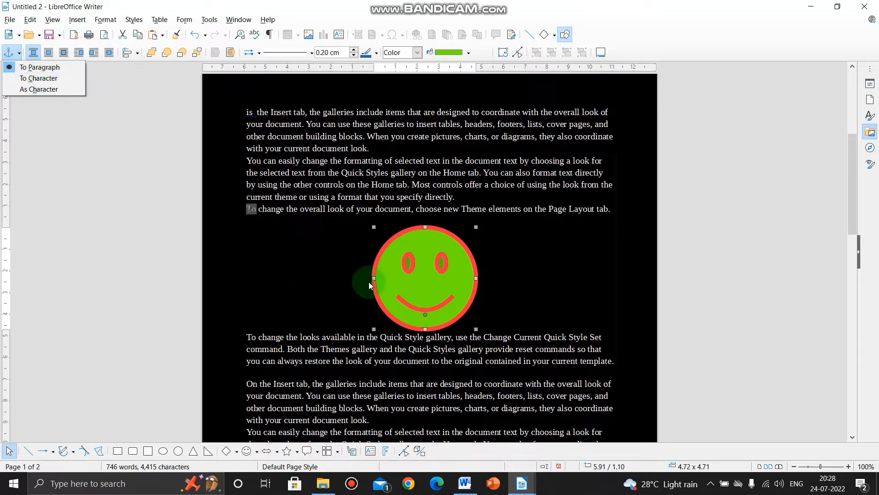
{"action": "left_click", "coordinate": [425, 279]}
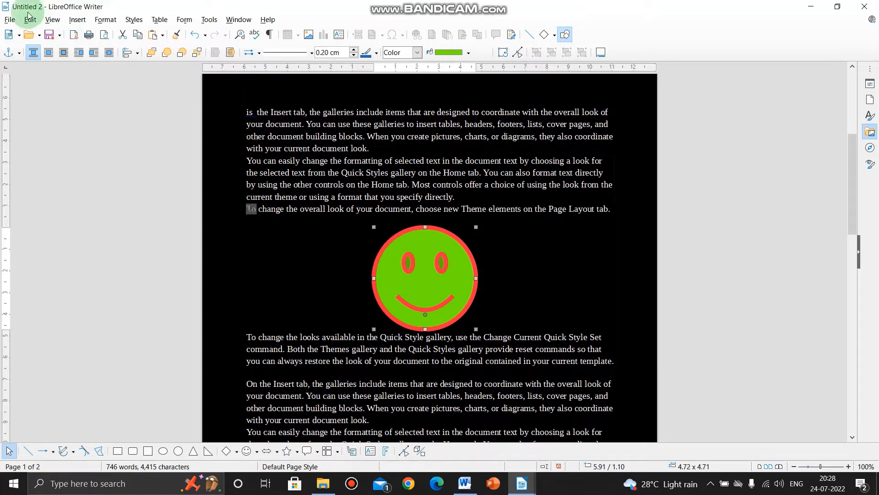
{"action": "left_click", "coordinate": [17, 53]}
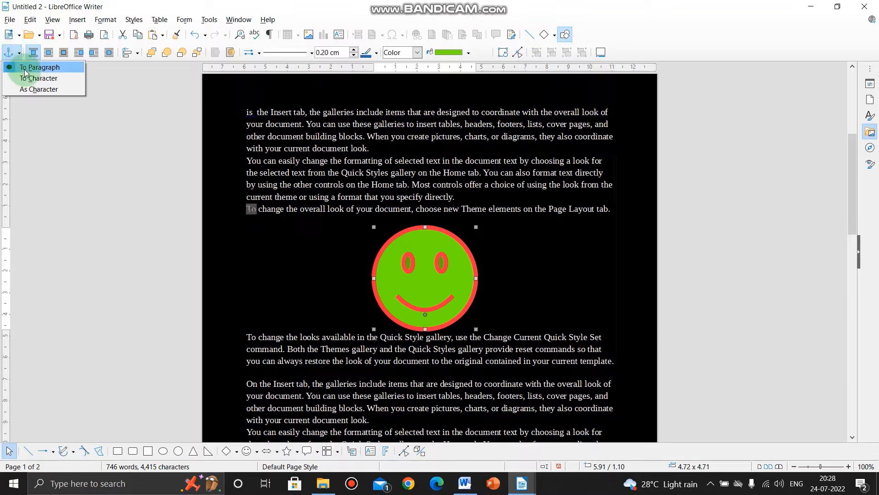
{"action": "left_click", "coordinate": [53, 70]}
{"action": "left_click_drag", "start_coordinate": [441, 278], "coordinate": [441, 236]}
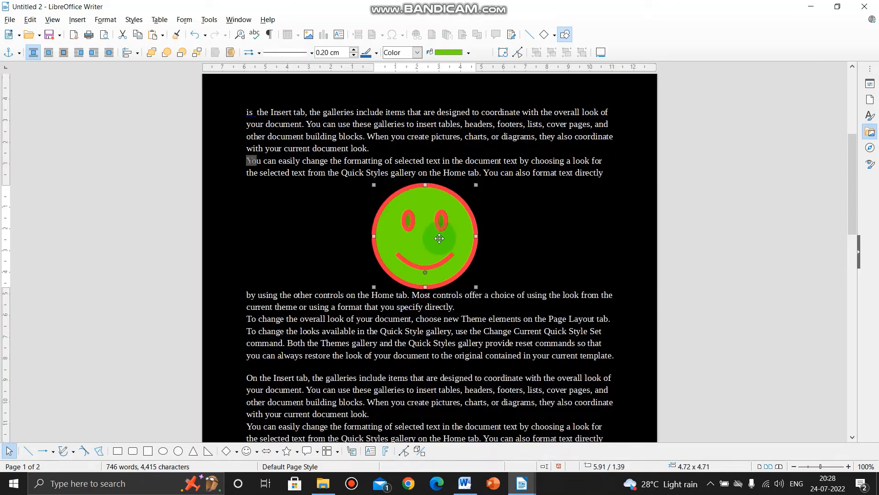
Anchor the smiley as a character so it sits inline before "by using the other controls"
{"action": "left_click", "coordinate": [20, 53]}
{"action": "left_click", "coordinate": [26, 90]}
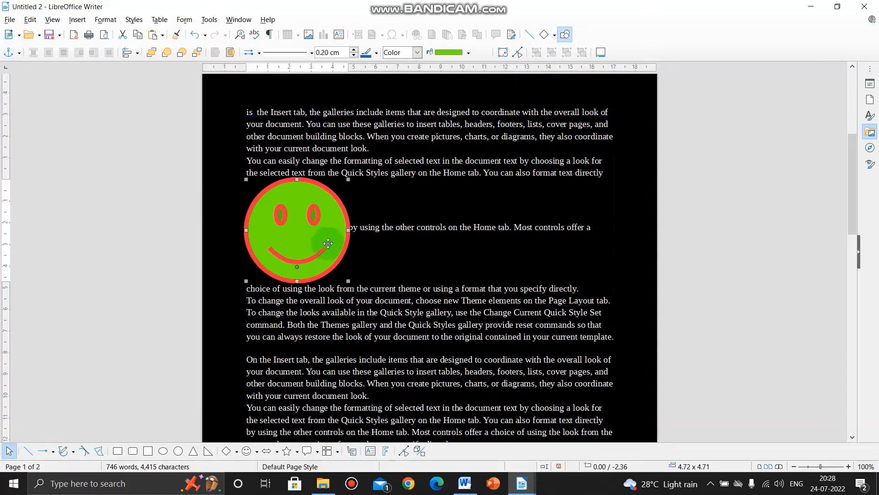
{"action": "left_click", "coordinate": [353, 230]}
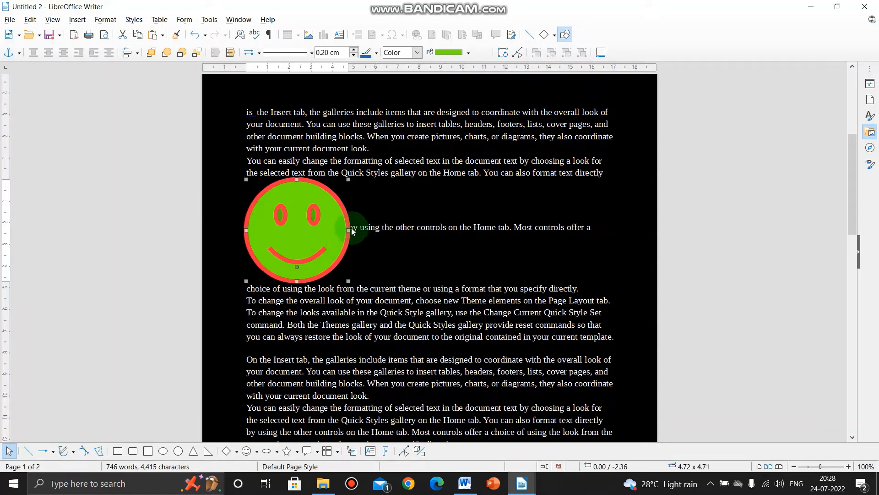
{"action": "left_click", "coordinate": [352, 231]}
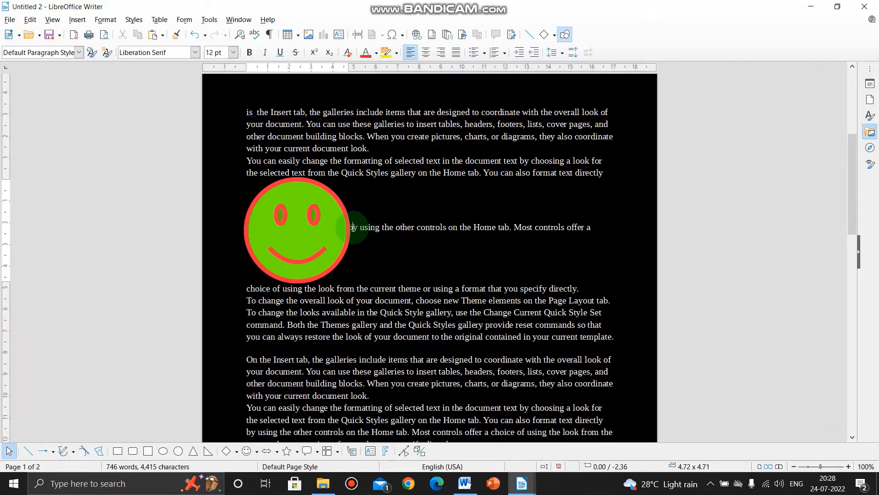
{"action": "left_click", "coordinate": [295, 235]}
{"action": "left_click", "coordinate": [296, 235]}
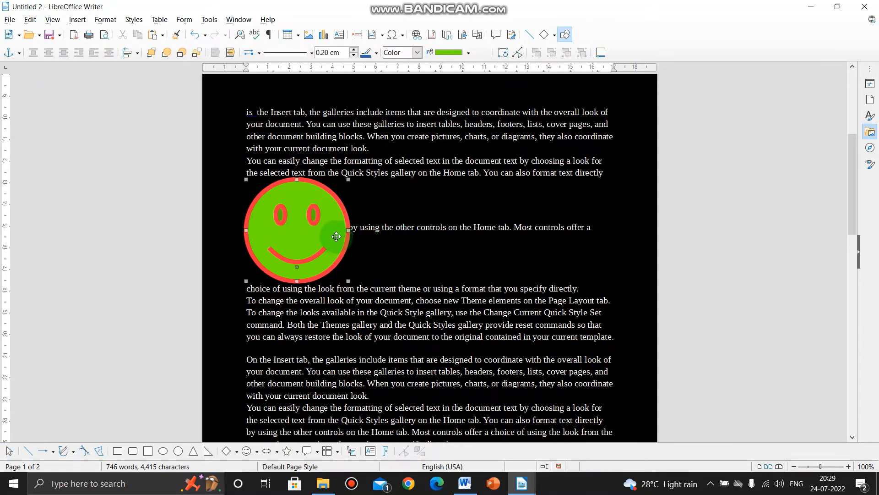
Insert the text "ram is a good boy." after "You can also format text directly", just before the inline smiley
{"action": "left_click", "coordinate": [604, 174]}
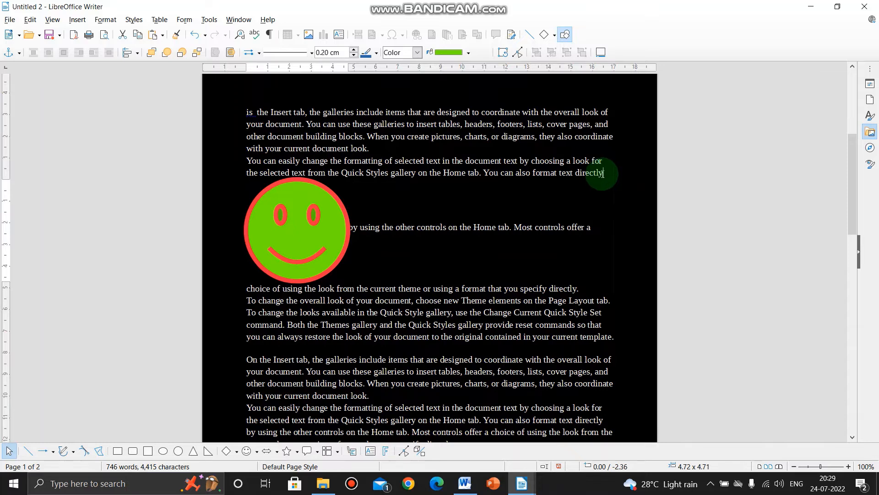
{"action": "type", "text": "ram is a"}
{"action": "key", "text": "BackSpace"}
{"action": "type", "text": "a g"}
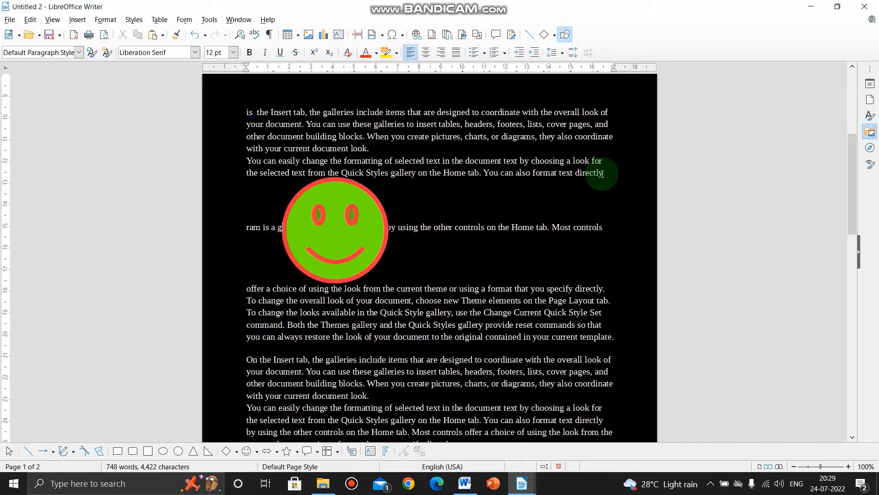
{"action": "type", "text": "ood boy."}
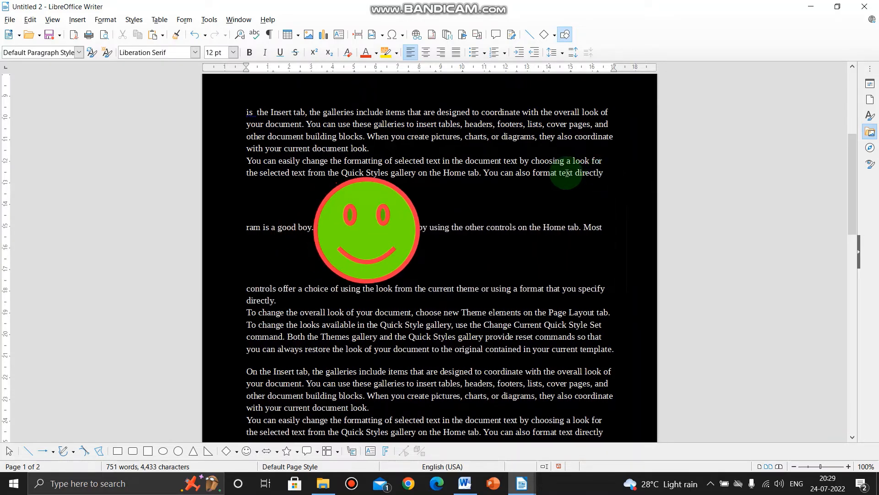
Change the smiley's anchor from inline to To Character
{"action": "scroll", "coordinate": [589, 190], "scroll_direction": "up", "scroll_amount": 4}
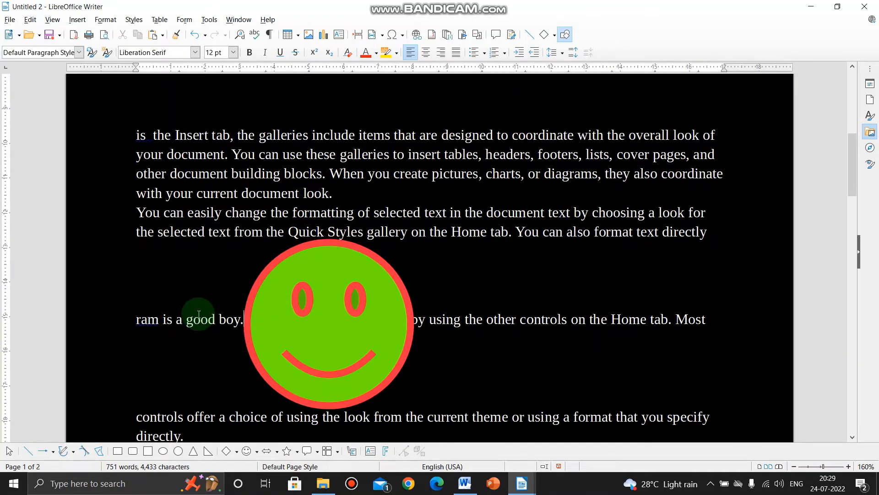
{"action": "scroll", "coordinate": [219, 304], "scroll_direction": "down", "scroll_amount": 1}
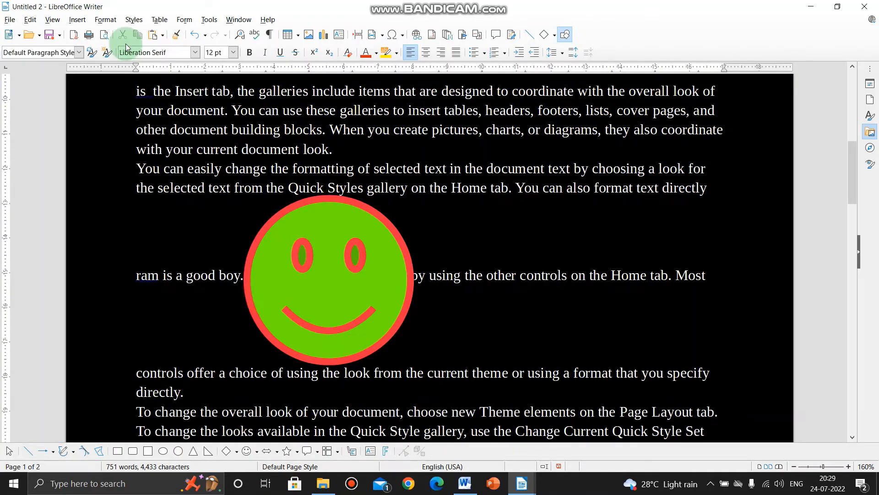
{"action": "left_click", "coordinate": [344, 288]}
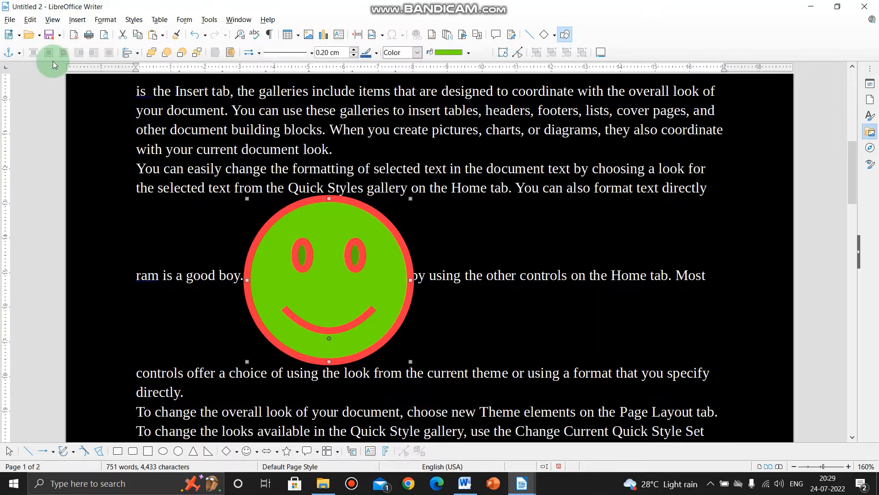
{"action": "left_click", "coordinate": [18, 54]}
{"action": "left_click", "coordinate": [29, 81]}
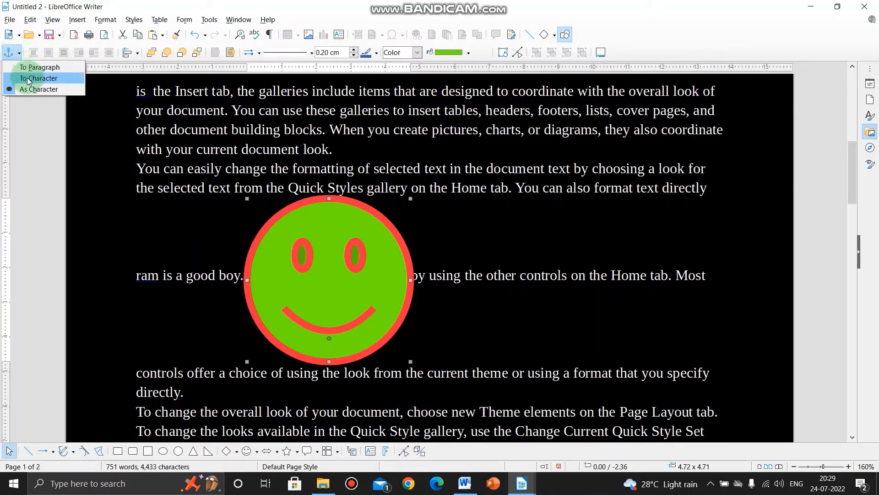
{"action": "left_click", "coordinate": [27, 78]}
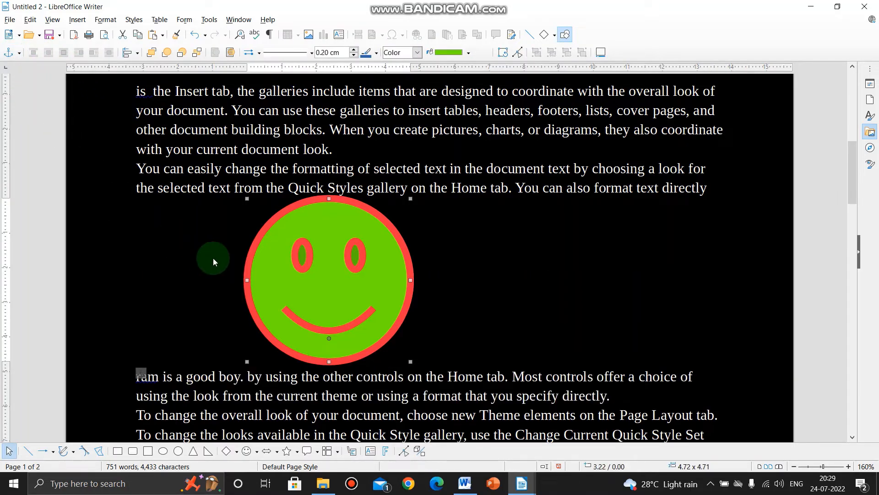
Start a new line after "You can also format text directly" and enter "ram is a good boy." above the smiley
{"action": "left_click", "coordinate": [706, 190]}
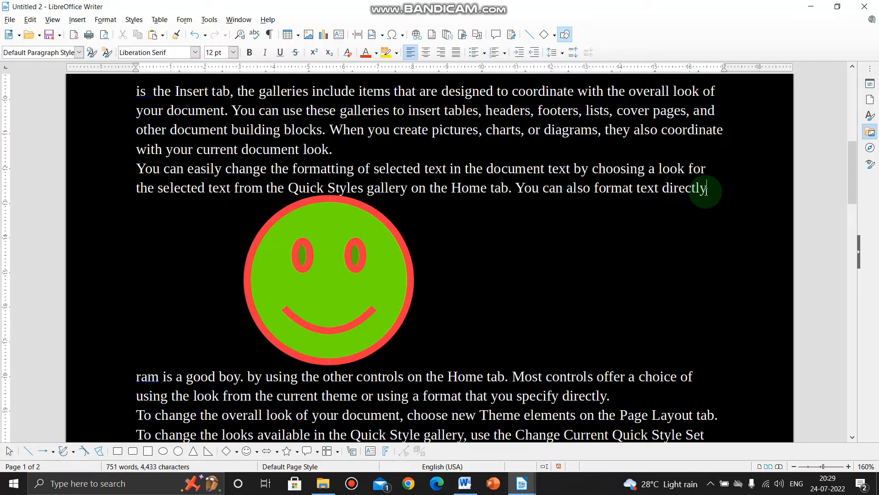
{"action": "key", "text": "Return"}
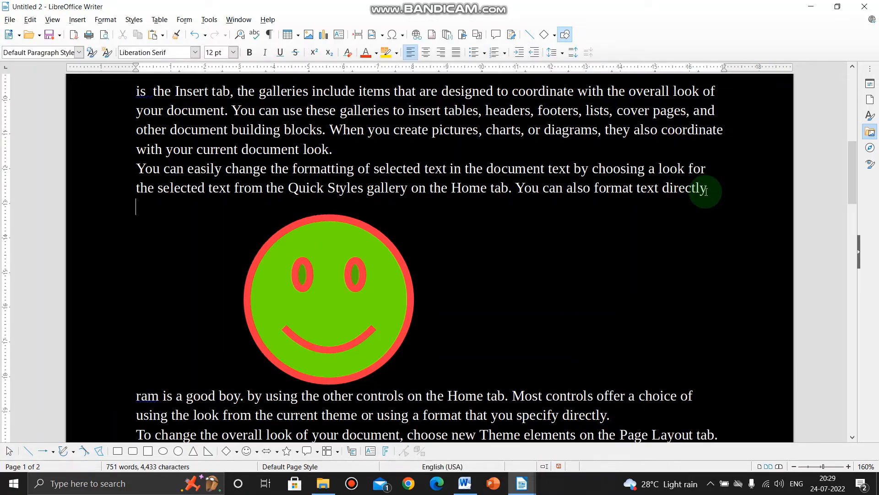
{"action": "type", "text": "ram is a good boy."}
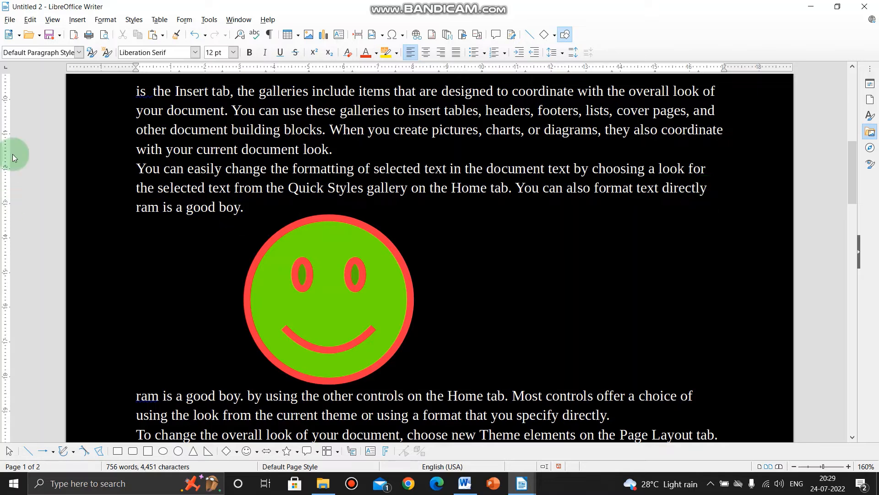
Anchor the smiley as a character so it sits inline before the lower "ram is a good boy."
{"action": "left_click", "coordinate": [317, 274]}
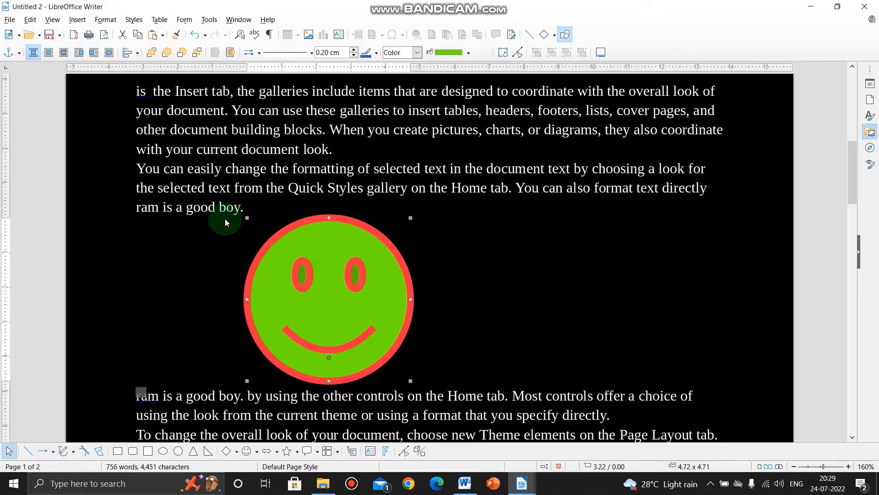
{"action": "left_click", "coordinate": [19, 54]}
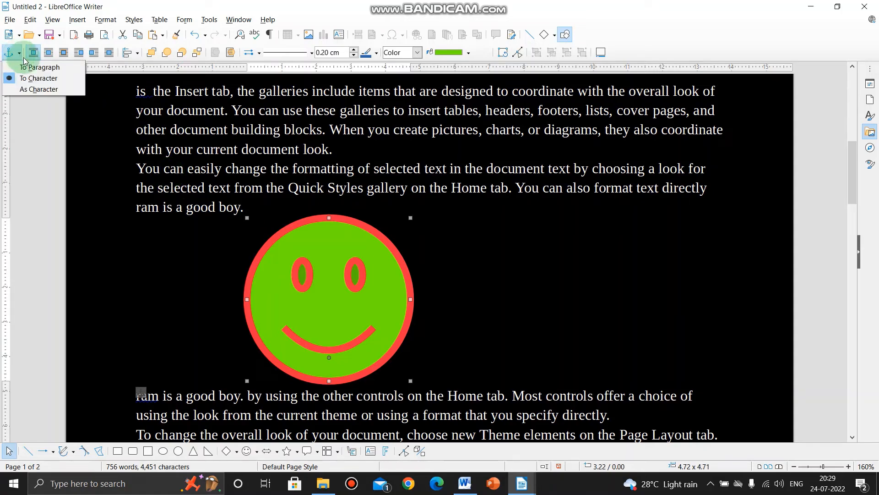
{"action": "left_click", "coordinate": [21, 90]}
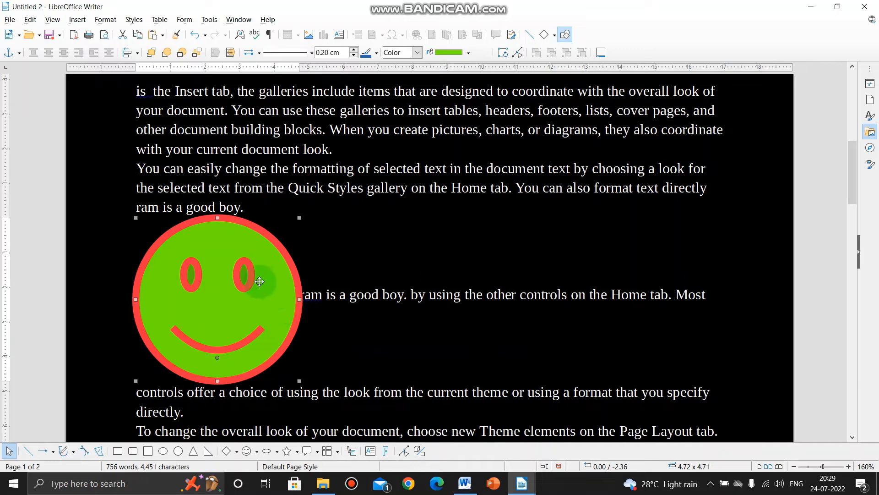
{"action": "left_click", "coordinate": [251, 208]}
Shrink the inline smiley from its lower and side edges to about 3.00 by 2.78 cm
{"action": "left_click", "coordinate": [241, 341]}
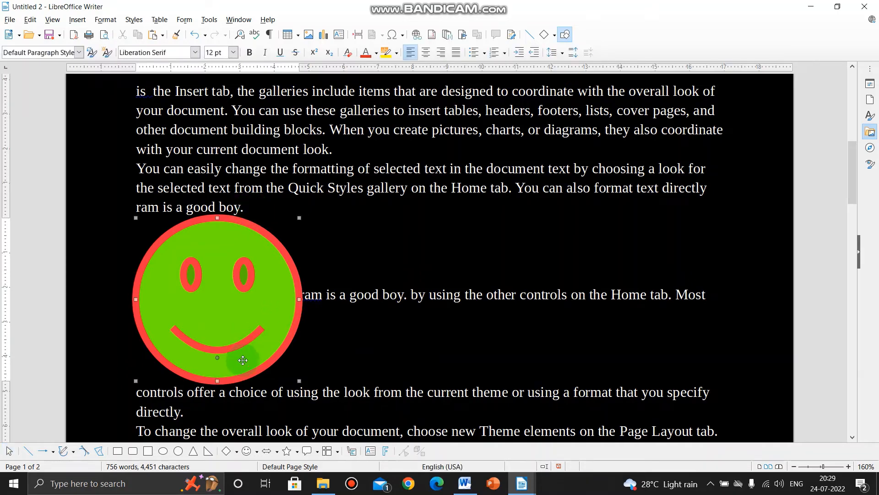
{"action": "left_click_drag", "start_coordinate": [218, 379], "coordinate": [218, 314]}
{"action": "left_click_drag", "start_coordinate": [136, 267], "coordinate": [195, 267]}
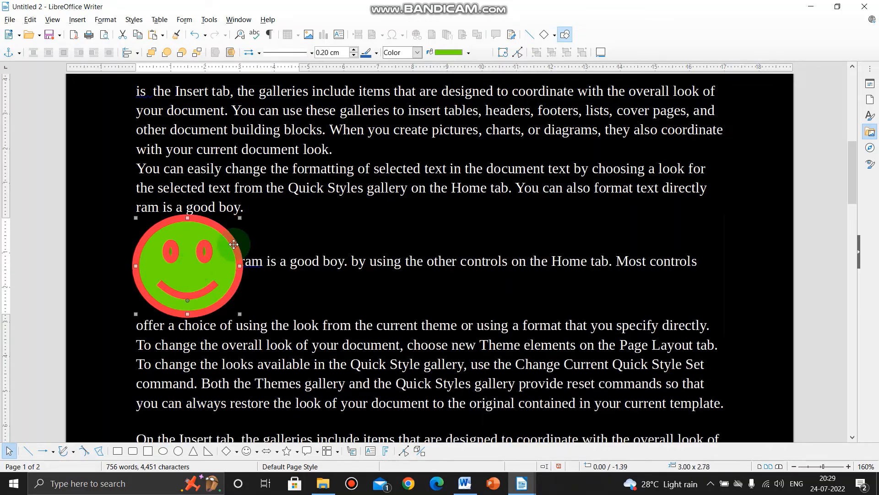
Add a new line "Ram is good boy." below the upper "ram is a good boy." and join it with the smiley's line
{"action": "left_click", "coordinate": [245, 214]}
{"action": "key", "text": "Return"}
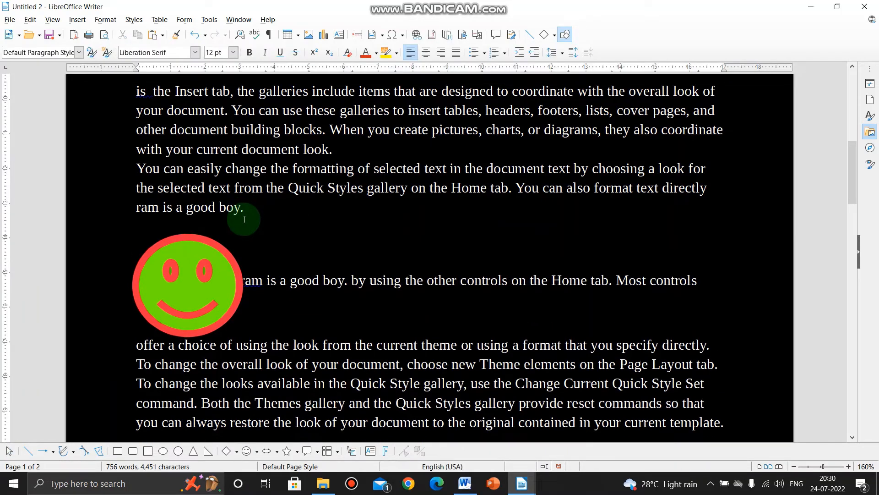
{"action": "type", "text": "ram is good by."}
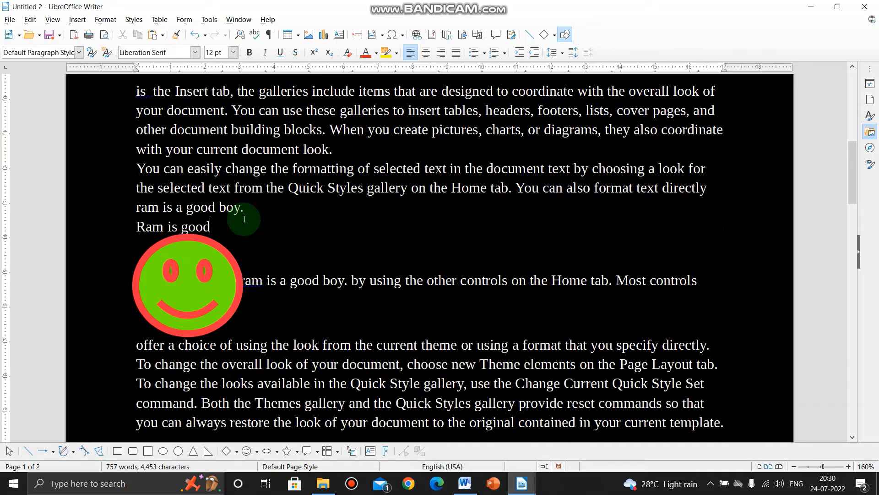
{"action": "key", "text": "BackSpace"}
{"action": "key", "text": "BackSpace"}
{"action": "type", "text": "oy."}
{"action": "key", "text": "Delete"}
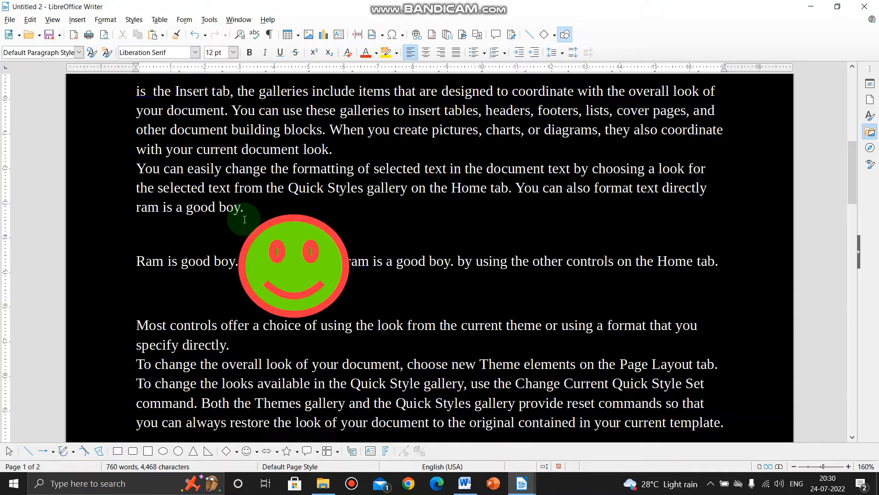
Switch to the document "LibreOffice Unit 1 Part B Chapter 1 Styles.odt" and go to the overlapping shapes below the Arranging Images topic
{"action": "left_click", "coordinate": [286, 247]}
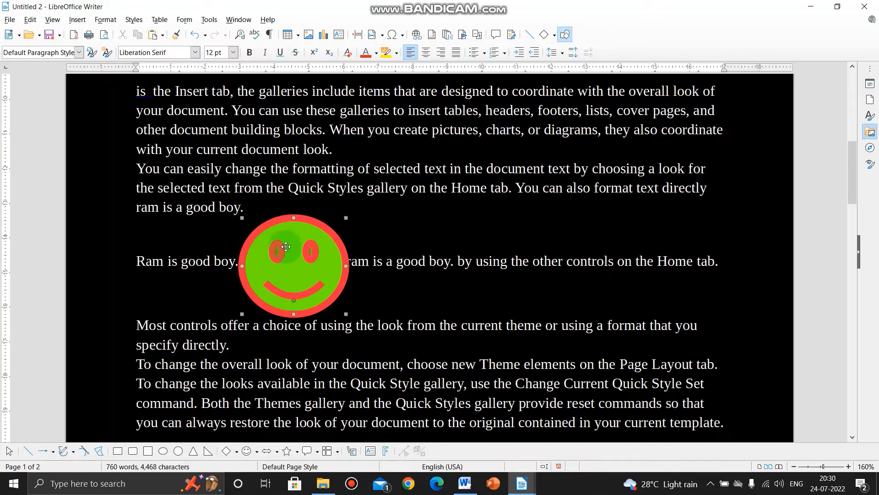
{"action": "left_click", "coordinate": [201, 270]}
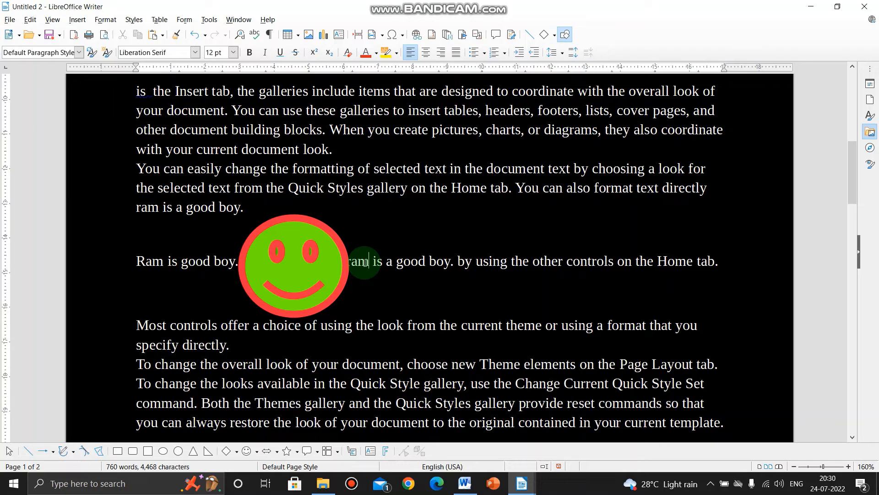
{"action": "key", "text": "alt+Tab"}
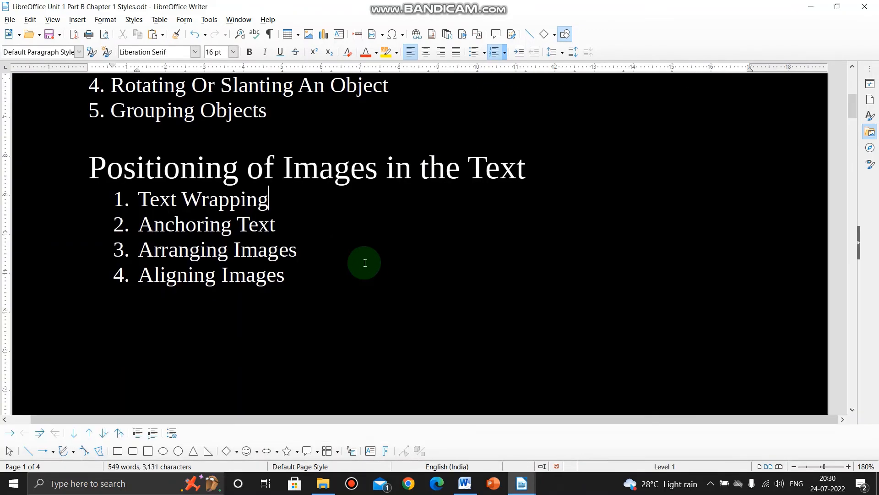
{"action": "left_click", "coordinate": [298, 252]}
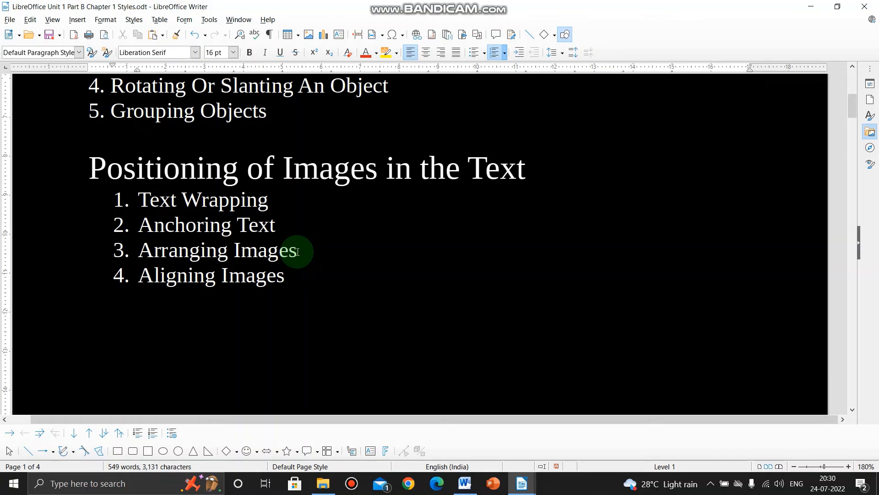
{"action": "key", "text": "alt+Tab"}
{"action": "scroll", "coordinate": [297, 251], "scroll_direction": "down", "scroll_amount": 5}
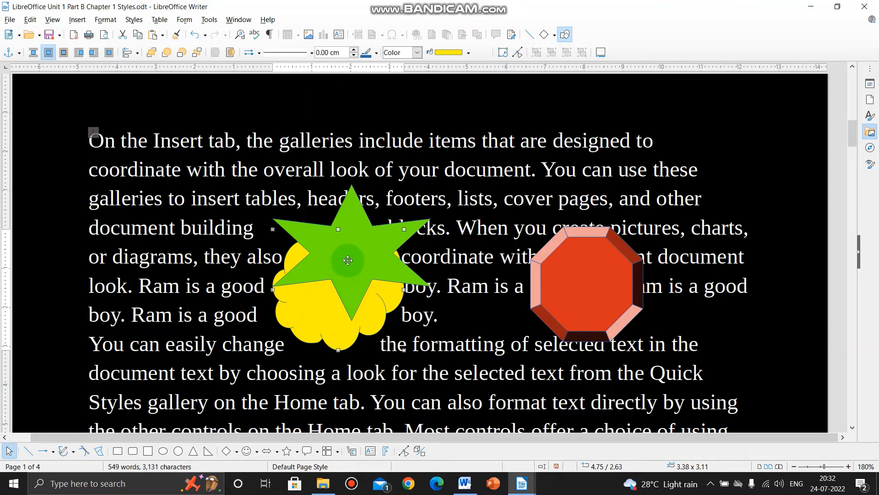
Move the green star down over the yellow cloud shape and bring the star to the front
{"action": "left_click_drag", "start_coordinate": [348, 260], "coordinate": [350, 294]}
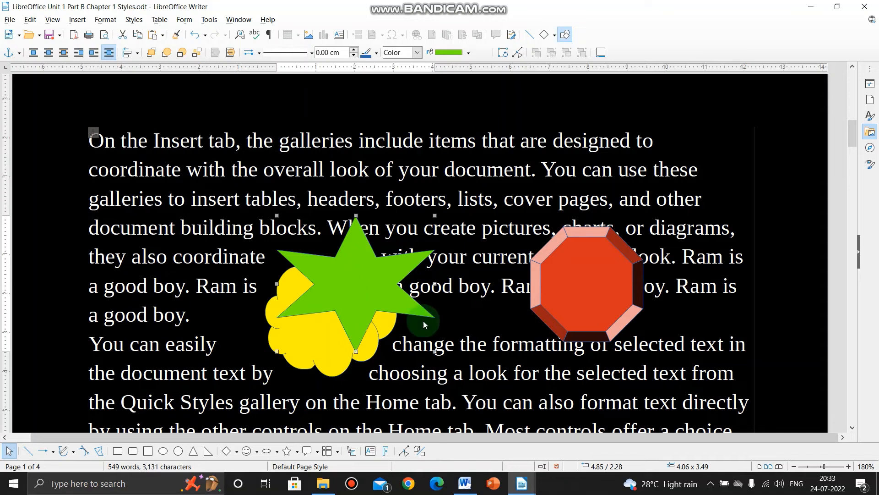
{"action": "left_click", "coordinate": [155, 54]}
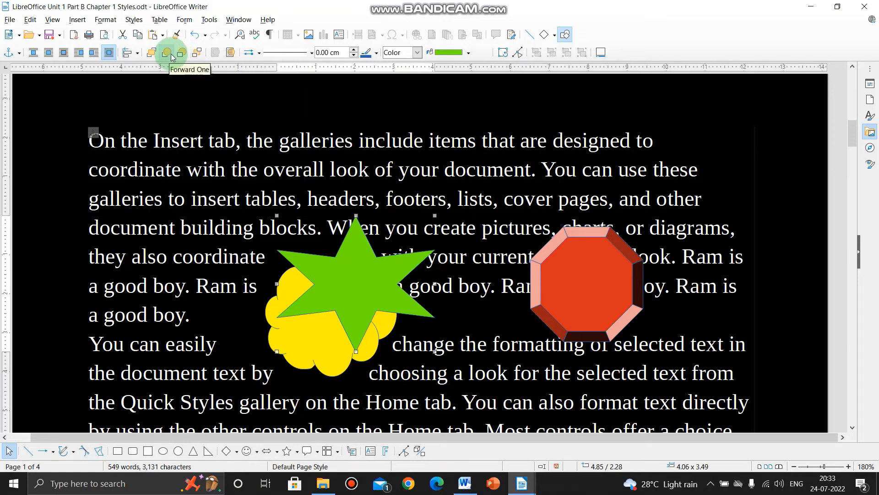
Bring the yellow cloud shape forward one level over the green star and send it back one level again
{"action": "left_click", "coordinate": [299, 335]}
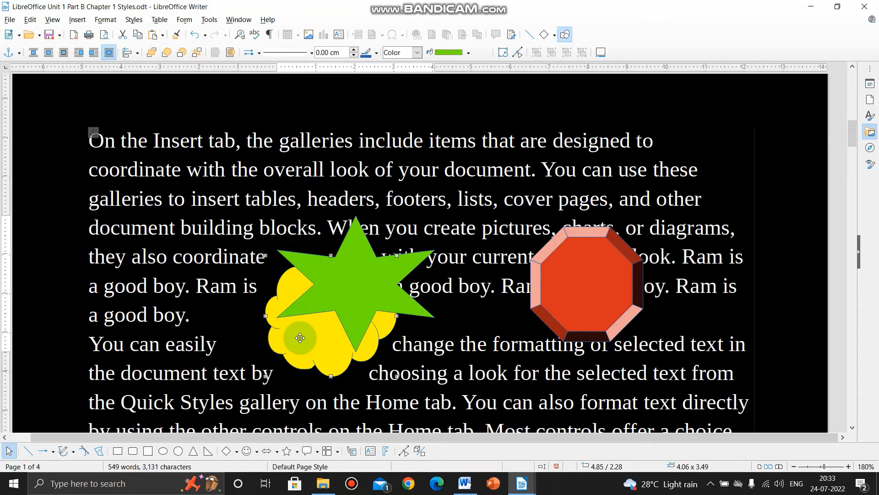
{"action": "left_click", "coordinate": [167, 53]}
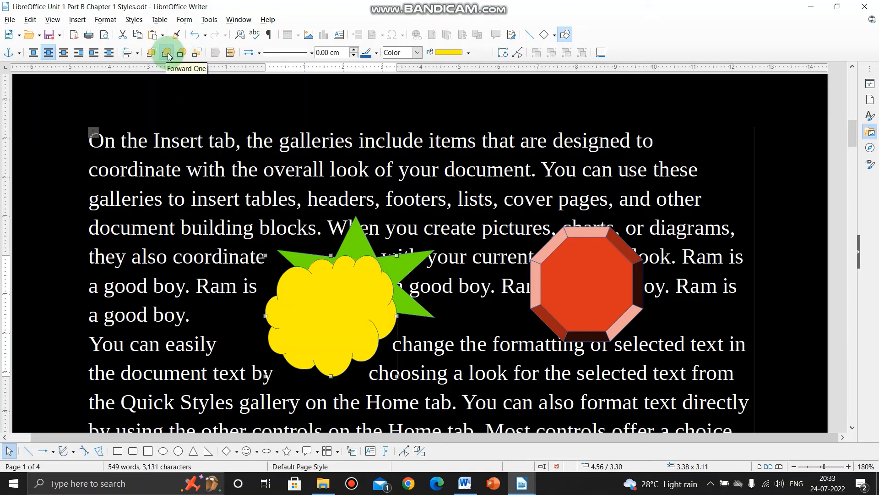
{"action": "left_click", "coordinate": [354, 291]}
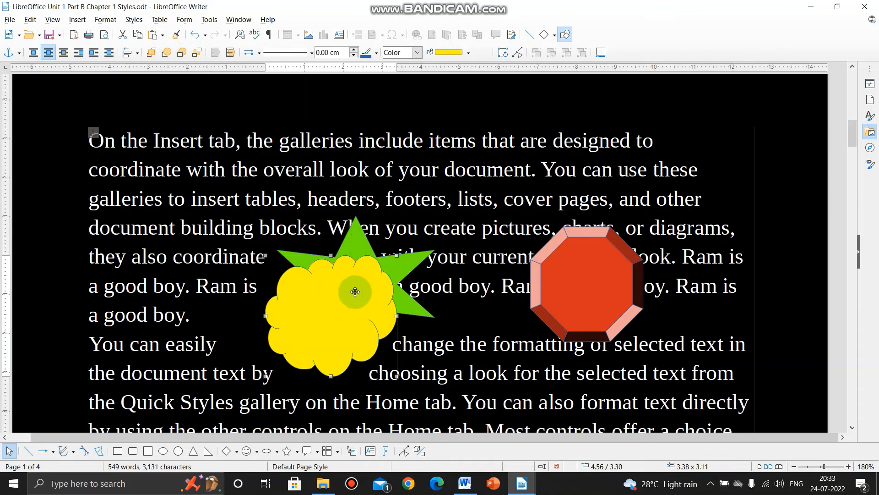
{"action": "left_click", "coordinate": [182, 54]}
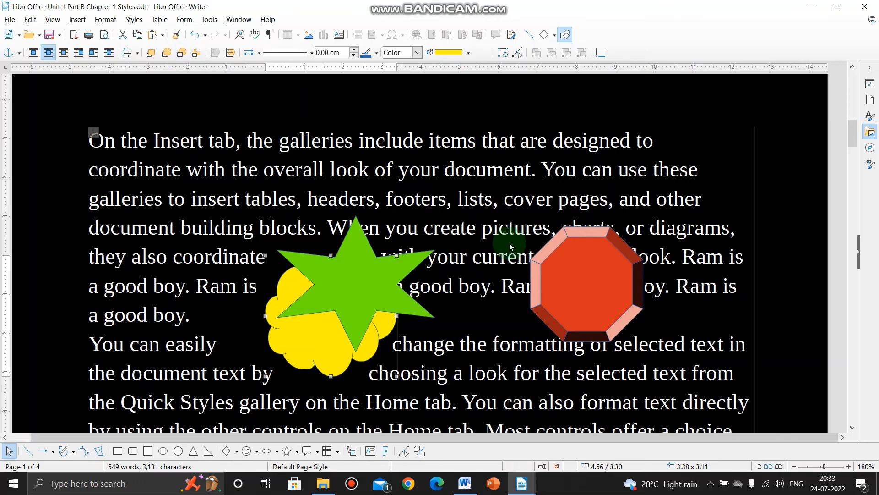
Move the red octagon over to the green star and yellow cloud so that all three shapes overlap
{"action": "left_click_drag", "start_coordinate": [570, 275], "coordinate": [373, 291]}
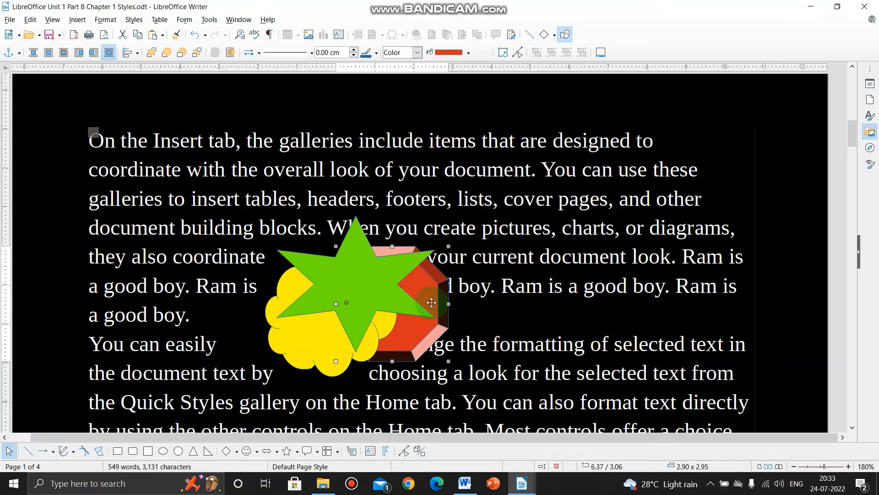
{"action": "left_click_drag", "start_coordinate": [432, 303], "coordinate": [425, 301]}
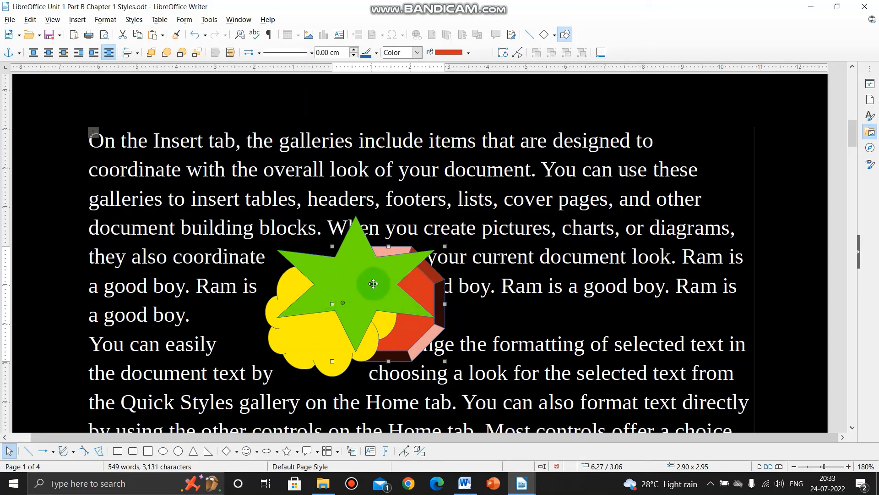
{"action": "left_click", "coordinate": [384, 325]}
{"action": "left_click", "coordinate": [364, 294]}
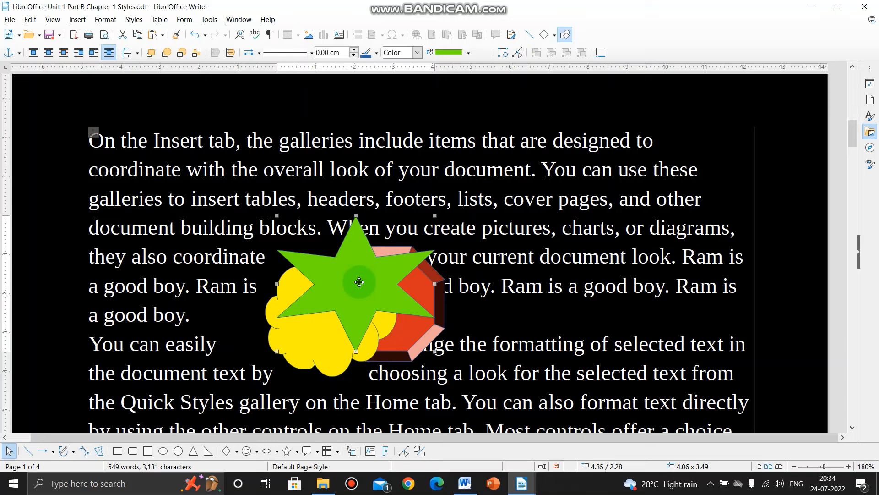
Bring the red octagon to the front of the overlapping shapes and send it to the back again
{"action": "left_click", "coordinate": [430, 286]}
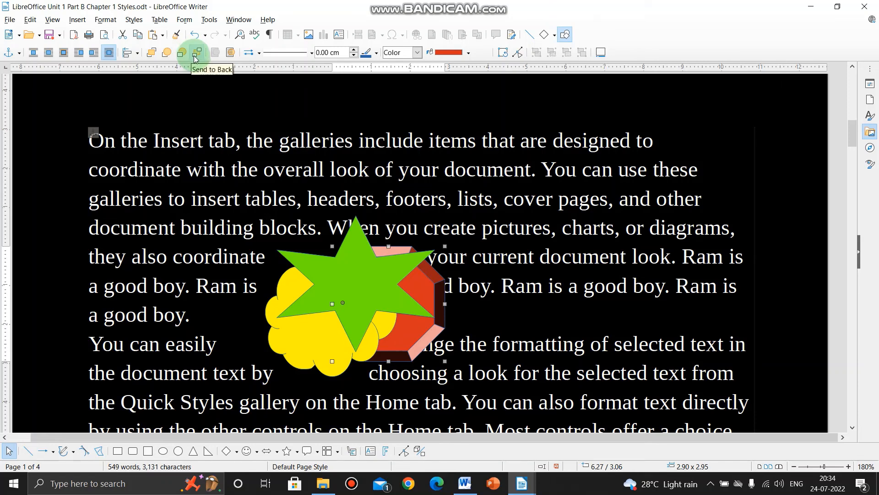
{"action": "left_click", "coordinate": [152, 54]}
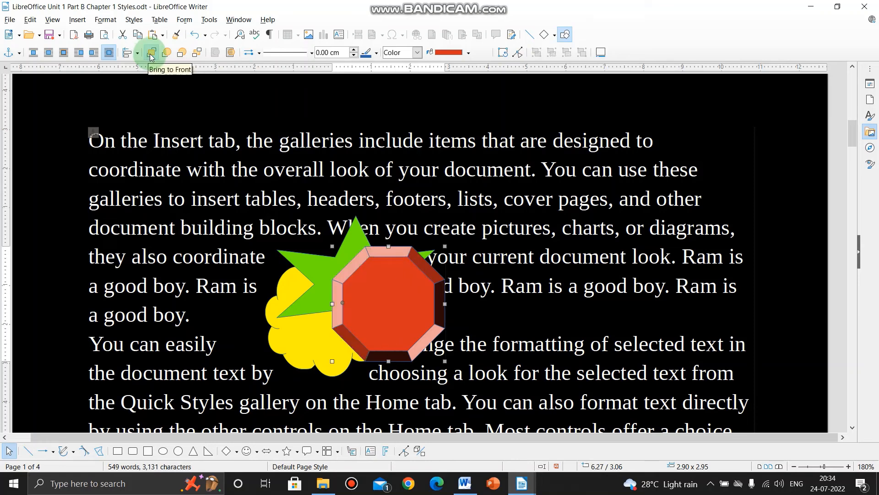
{"action": "left_click", "coordinate": [196, 57]}
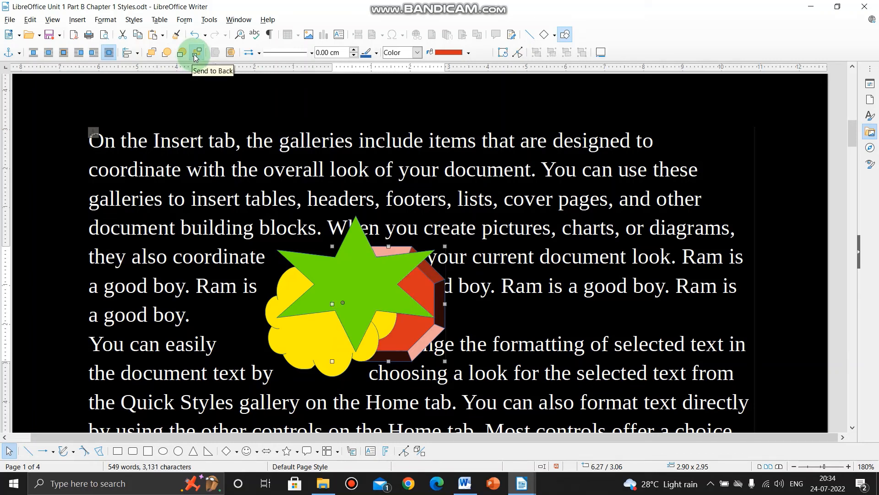
Bring the red octagon forward one level at a time, past the yellow cloud and the green star
{"action": "left_click", "coordinate": [166, 53]}
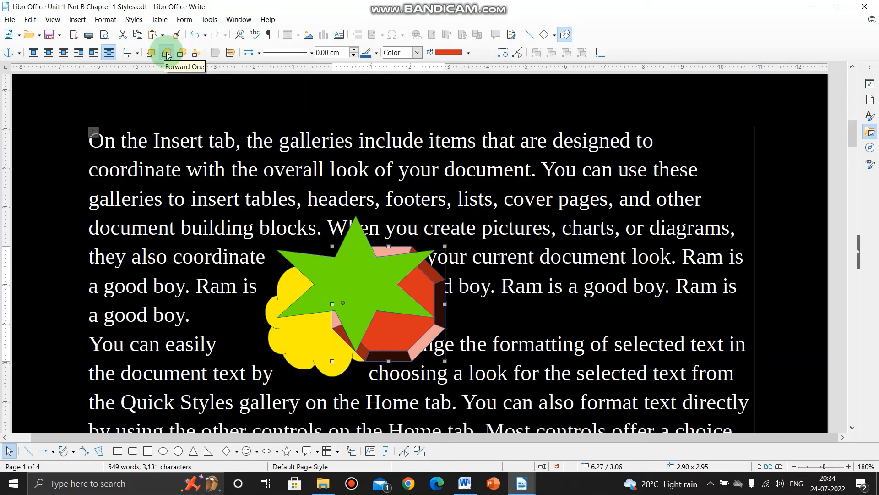
{"action": "left_click", "coordinate": [167, 54]}
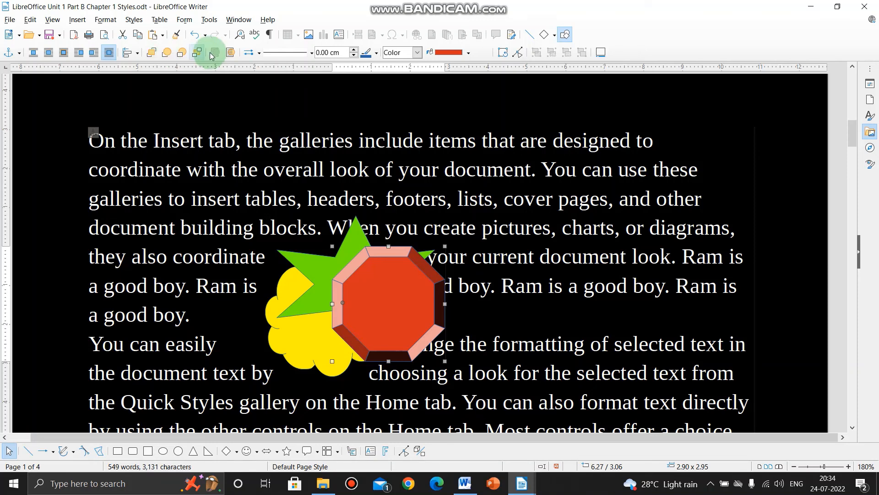
Switch to the Untitled 2 document and find the green smiley shape with the red outline
{"action": "scroll", "coordinate": [393, 233], "scroll_direction": "up", "scroll_amount": 5}
{"action": "scroll", "coordinate": [394, 231], "scroll_direction": "down", "scroll_amount": 12}
{"action": "scroll", "coordinate": [394, 231], "scroll_direction": "down", "scroll_amount": 10}
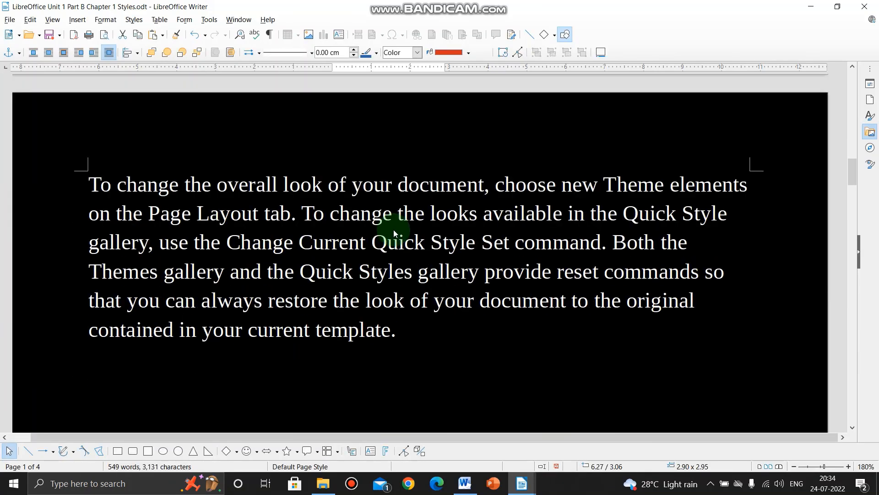
{"action": "key", "text": "alt+Tab"}
{"action": "key", "text": "Tab"}
{"action": "key", "text": "Tab"}
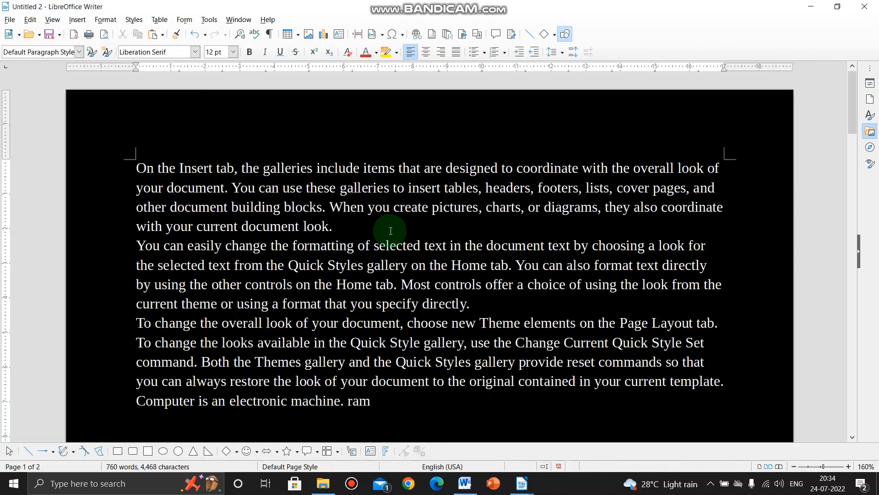
{"action": "scroll", "coordinate": [387, 242], "scroll_direction": "down", "scroll_amount": 3}
{"action": "scroll", "coordinate": [387, 243], "scroll_direction": "down", "scroll_amount": 6}
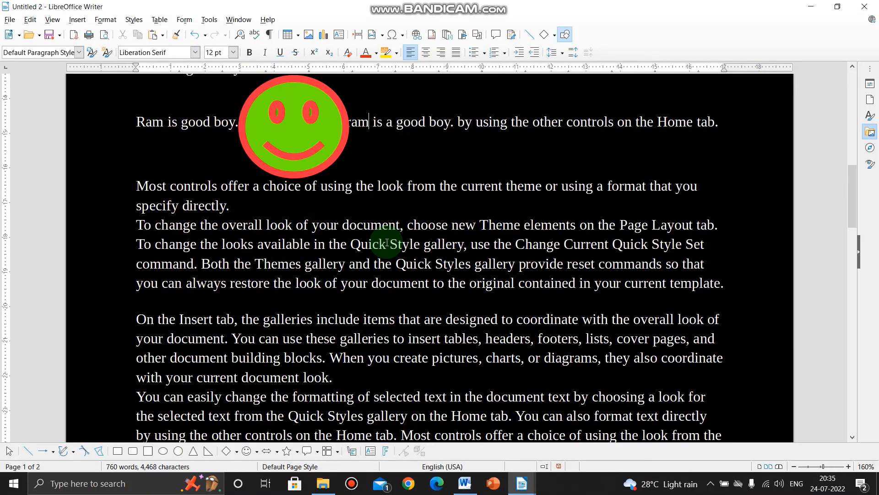
{"action": "scroll", "coordinate": [386, 243], "scroll_direction": "up", "scroll_amount": 2}
Anchor the green smiley to its paragraph and move it to about the middle of the text width
{"action": "left_click_drag", "start_coordinate": [304, 256], "coordinate": [376, 263]}
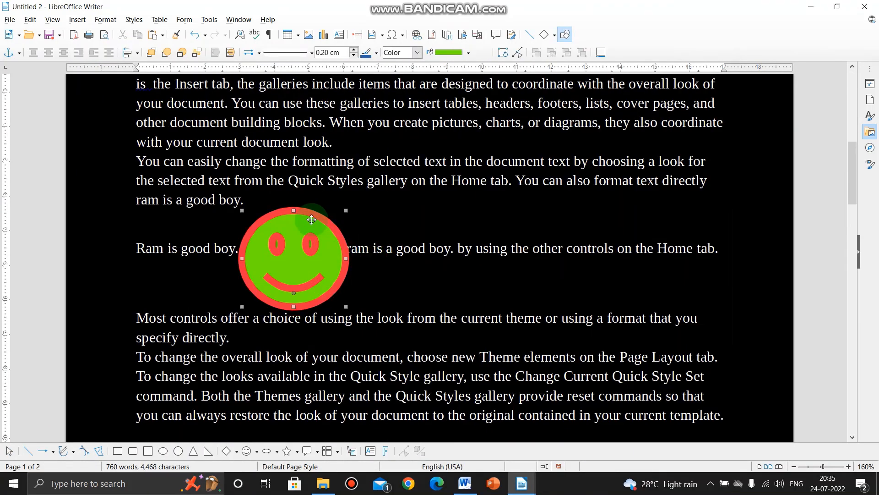
{"action": "left_click", "coordinate": [19, 53]}
{"action": "left_click", "coordinate": [27, 68]}
{"action": "mouse_move", "coordinate": [293, 274]}
{"action": "left_click_drag", "start_coordinate": [293, 275], "coordinate": [395, 287]}
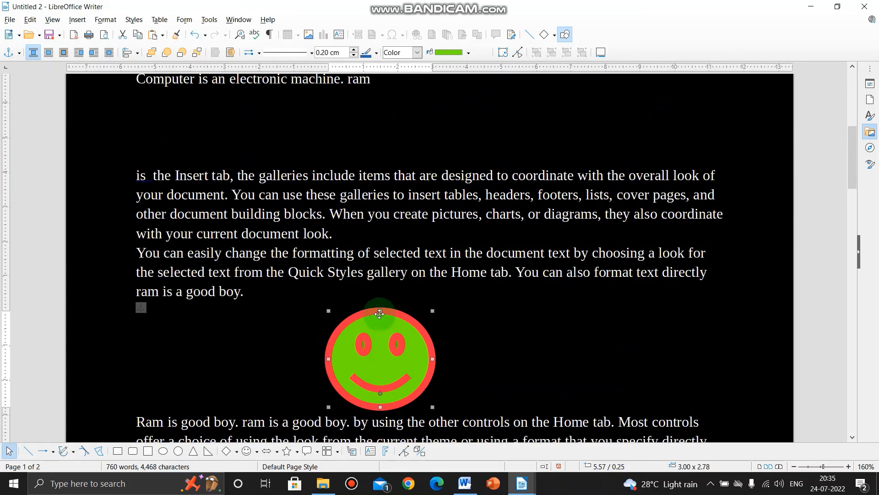
{"action": "left_click_drag", "start_coordinate": [382, 321], "coordinate": [408, 337]}
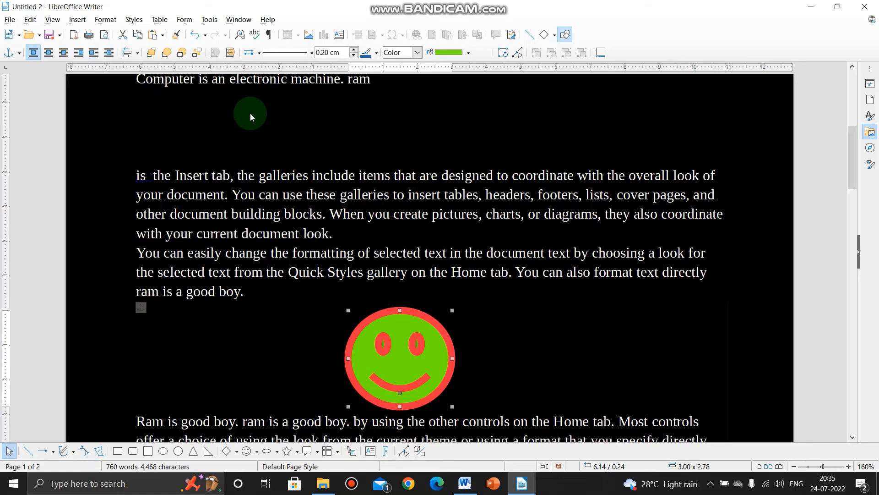
Move the green smiley up into the paragraph containing "the Insert tab", below its third line of text
{"action": "scroll", "coordinate": [250, 113], "scroll_direction": "down", "scroll_amount": 5}
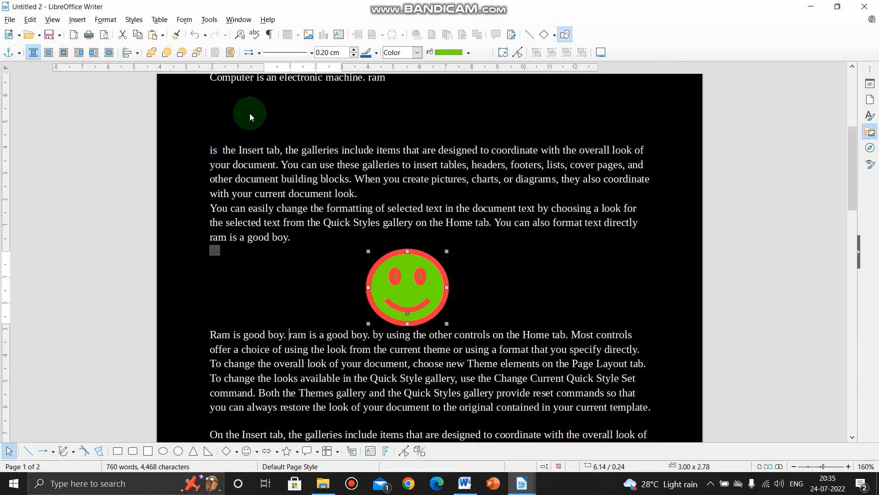
{"action": "scroll", "coordinate": [250, 116], "scroll_direction": "down", "scroll_amount": 1}
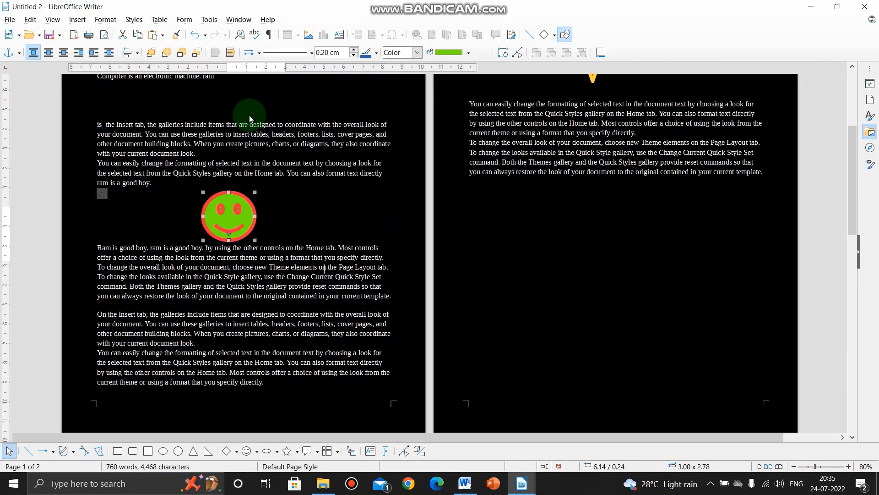
{"action": "scroll", "coordinate": [250, 115], "scroll_direction": "up", "scroll_amount": 1}
{"action": "scroll", "coordinate": [330, 181], "scroll_direction": "up", "scroll_amount": 4}
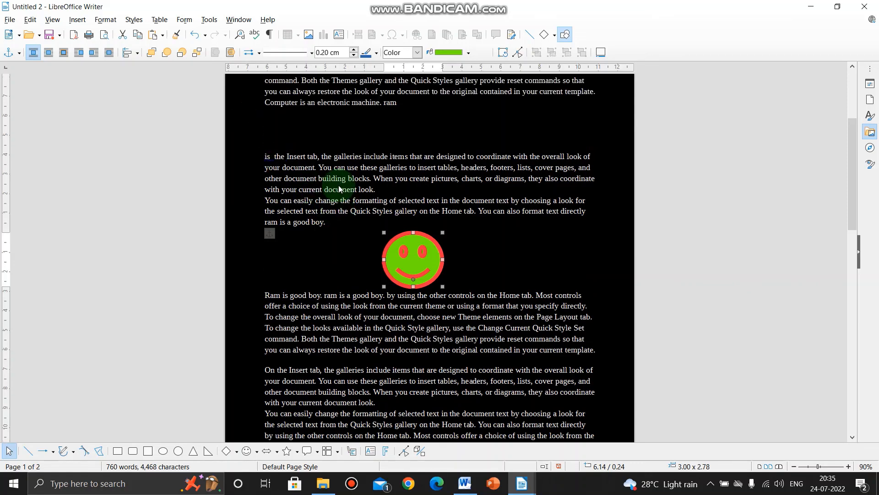
{"action": "scroll", "coordinate": [339, 185], "scroll_direction": "down", "scroll_amount": 1}
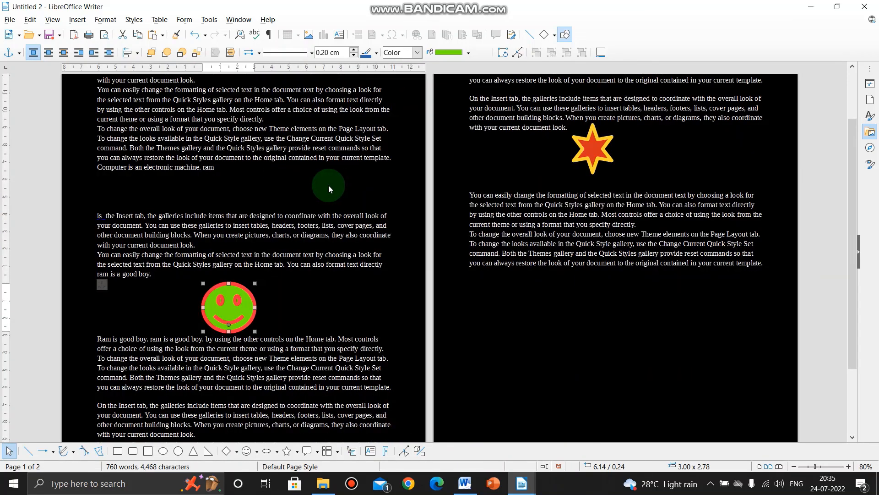
{"action": "scroll", "coordinate": [318, 199], "scroll_direction": "up", "scroll_amount": 3}
{"action": "scroll", "coordinate": [318, 199], "scroll_direction": "down", "scroll_amount": 2}
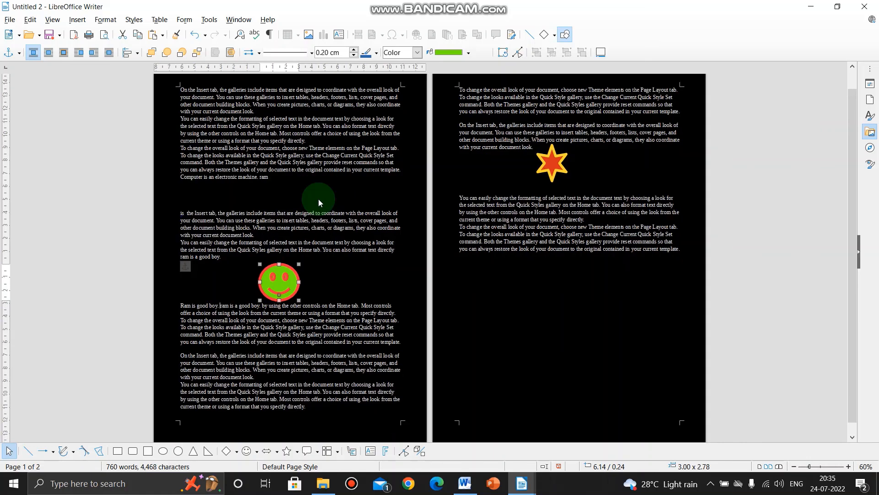
{"action": "left_click", "coordinate": [284, 289]}
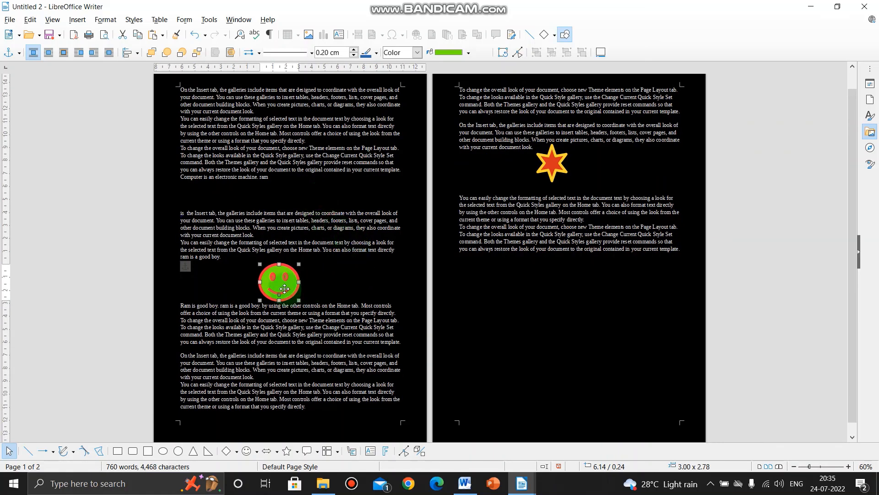
{"action": "left_click_drag", "start_coordinate": [284, 288], "coordinate": [301, 248]}
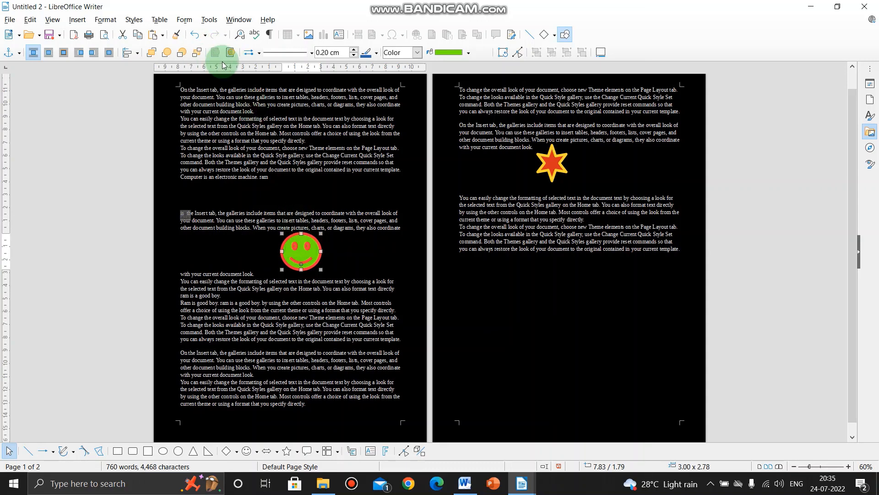
Align the green smiley to the left of the text area, to its centre and finally to its right
{"action": "left_click", "coordinate": [136, 52]}
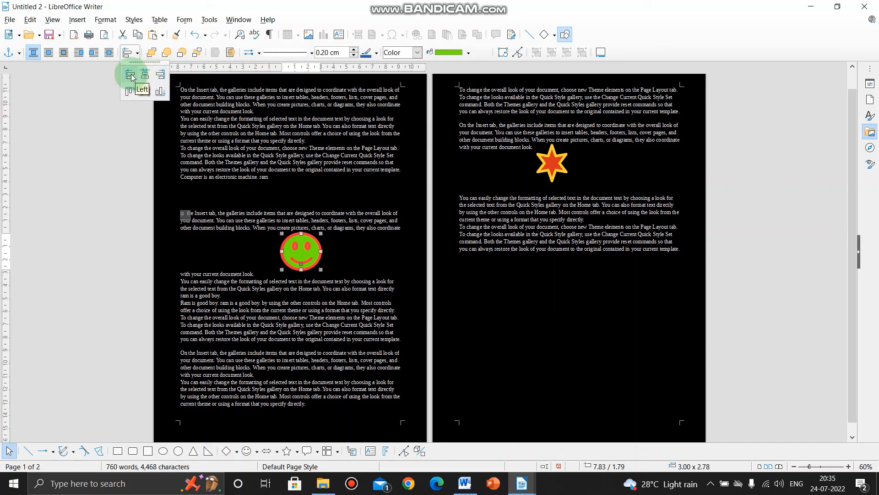
{"action": "left_click", "coordinate": [131, 76]}
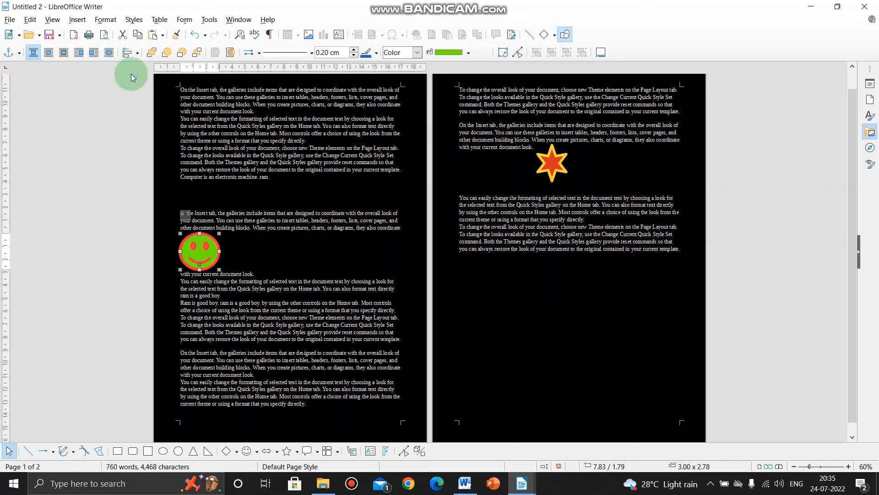
{"action": "left_click", "coordinate": [137, 53]}
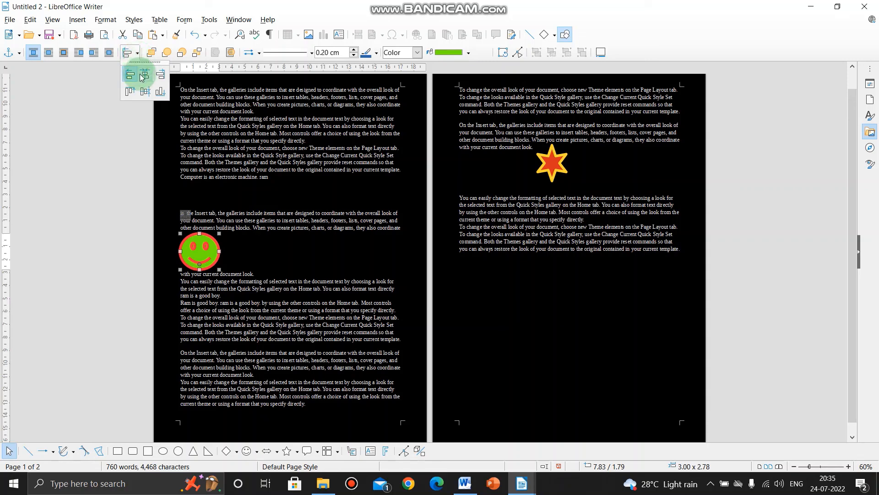
{"action": "left_click", "coordinate": [145, 75]}
{"action": "left_click", "coordinate": [138, 53]}
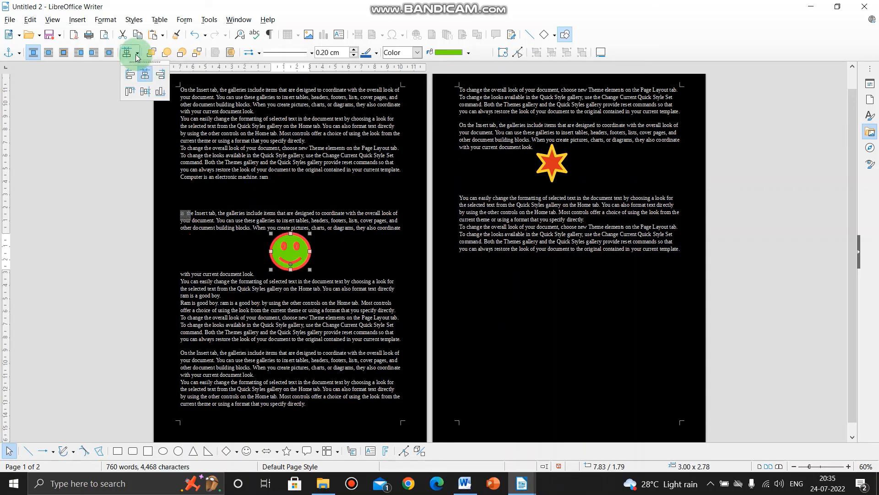
{"action": "left_click", "coordinate": [159, 76]}
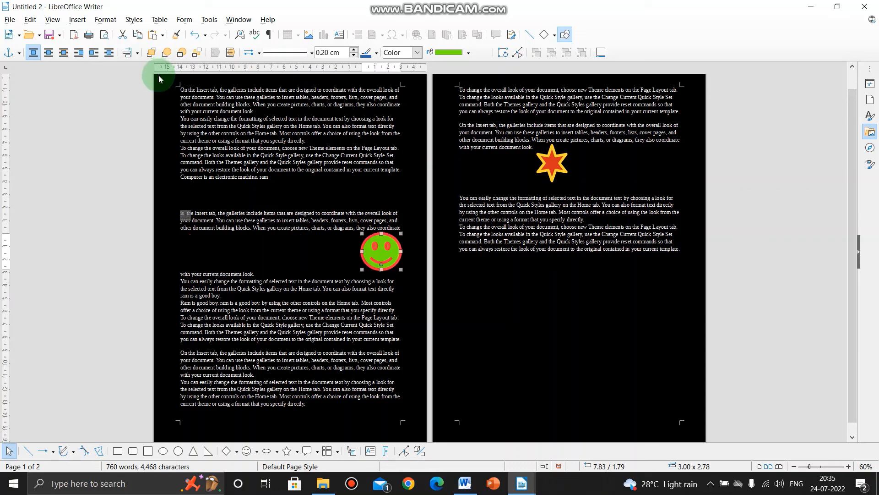
Move the green smiley back from the right margin to about the middle of the text width
{"action": "left_click_drag", "start_coordinate": [387, 255], "coordinate": [296, 254]}
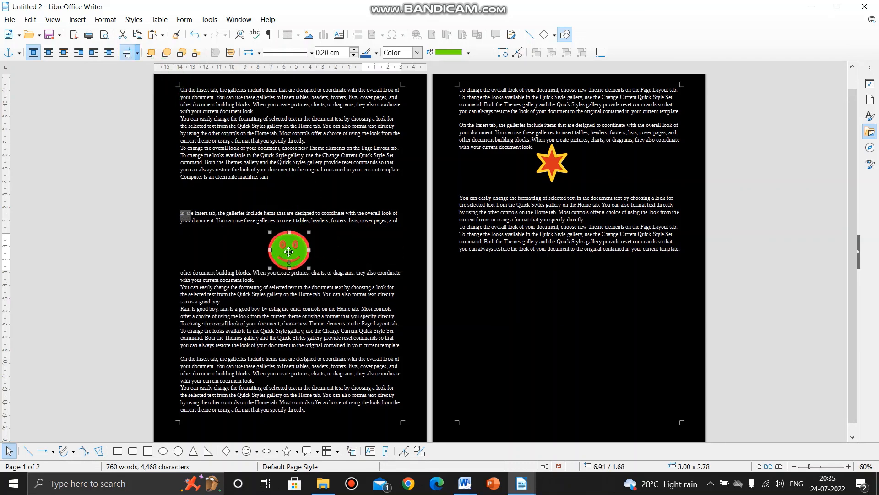
{"action": "left_click", "coordinate": [138, 53]}
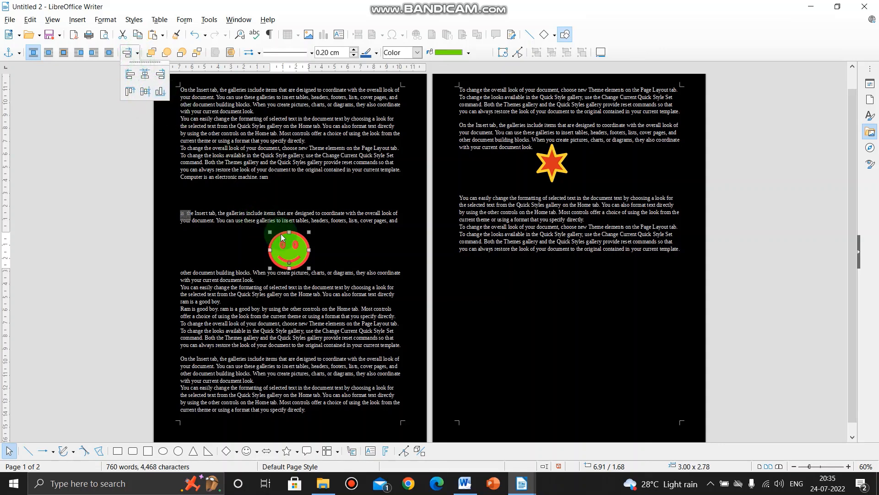
{"action": "left_click", "coordinate": [294, 243]}
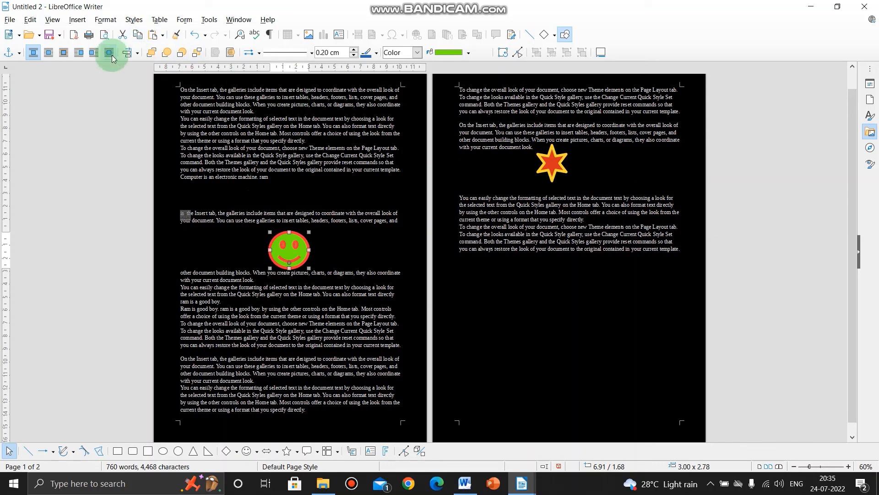
Set the green smiley's text wrap to Optimal and move it up beside the start of the "is the Insert tab" paragraph
{"action": "left_click", "coordinate": [65, 55]}
{"action": "left_click_drag", "start_coordinate": [284, 247], "coordinate": [304, 216]}
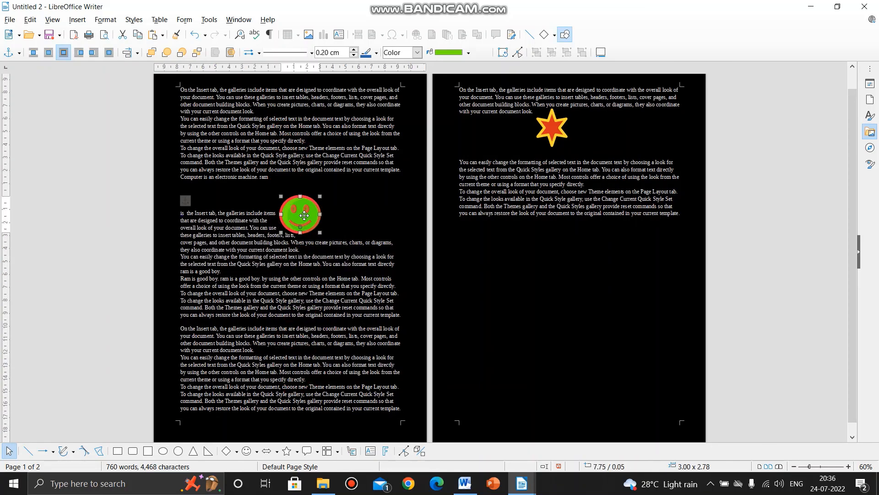